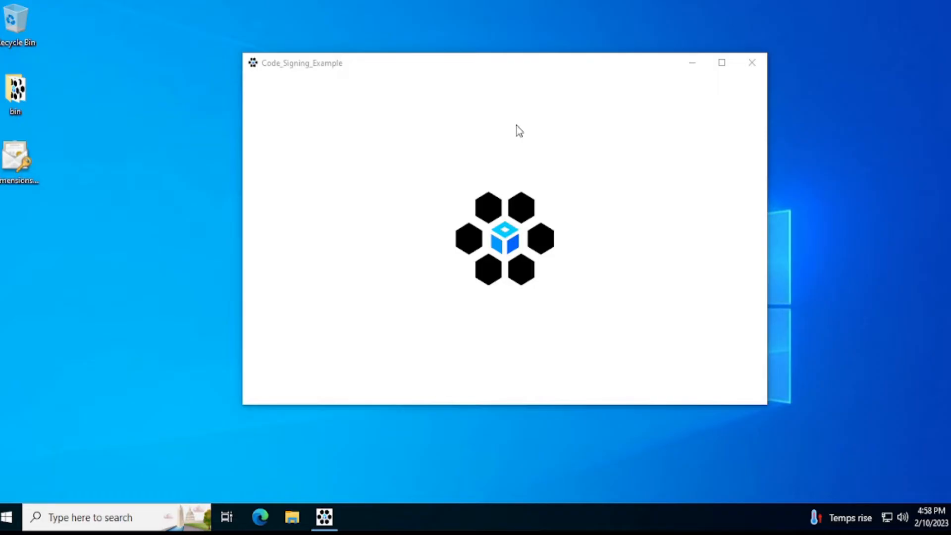
# Step: Close the running example app, check the properties of the CodeSigningExample application in the desktop bin folder, and minimize the folder
pyautogui.click(752, 62)
pyautogui.doubleClick(16, 94)
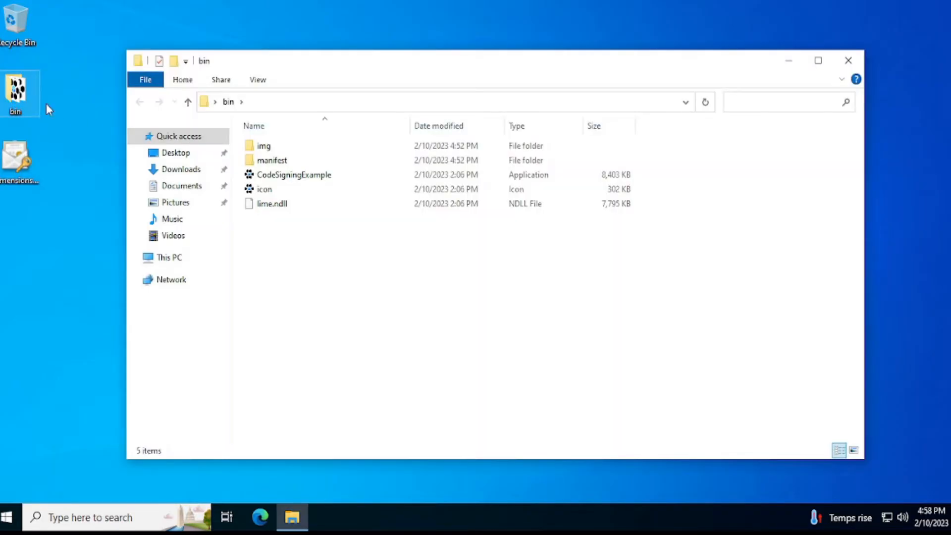
pyautogui.rightClick(295, 177)
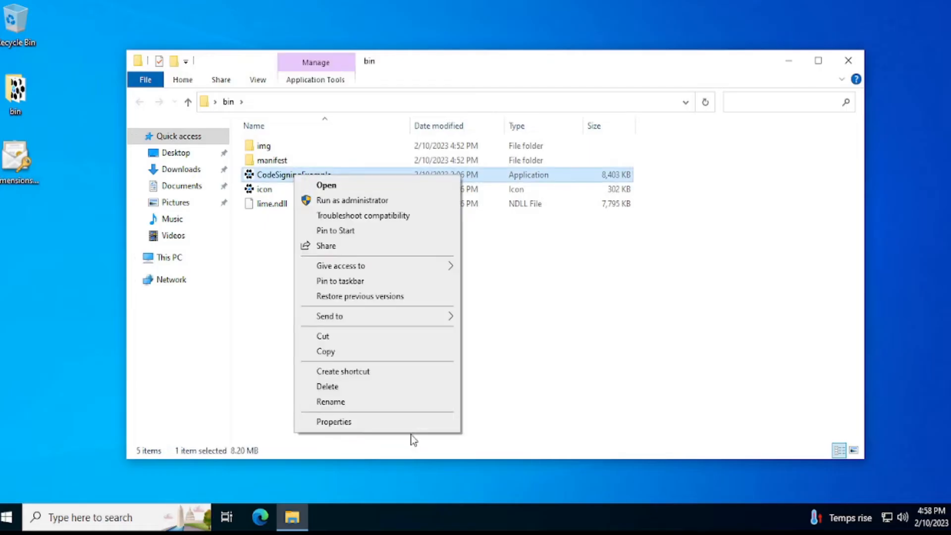
pyautogui.click(364, 425)
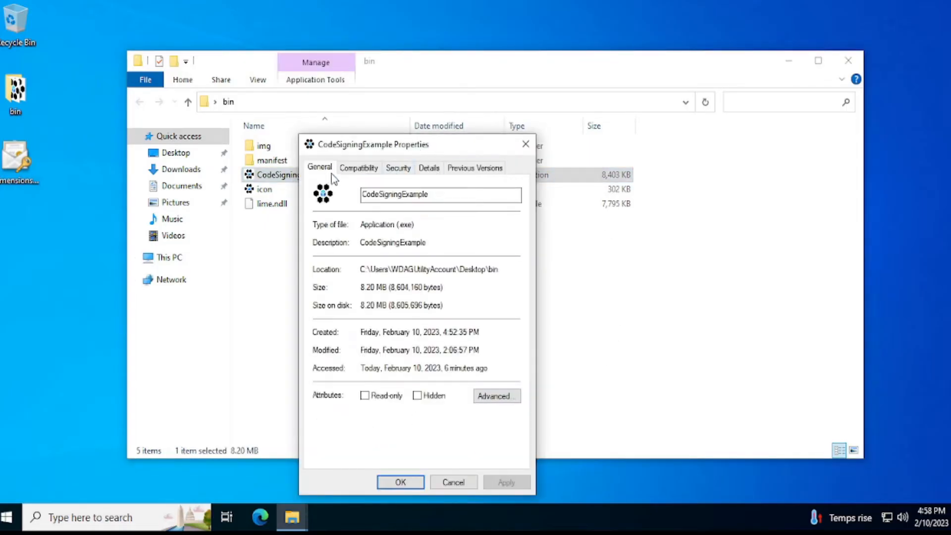
pyautogui.click(525, 145)
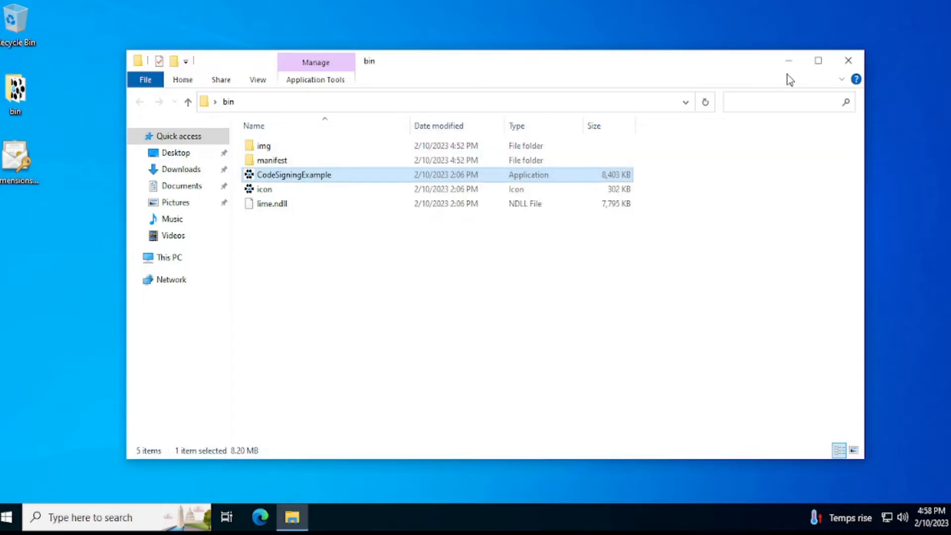
pyautogui.click(790, 62)
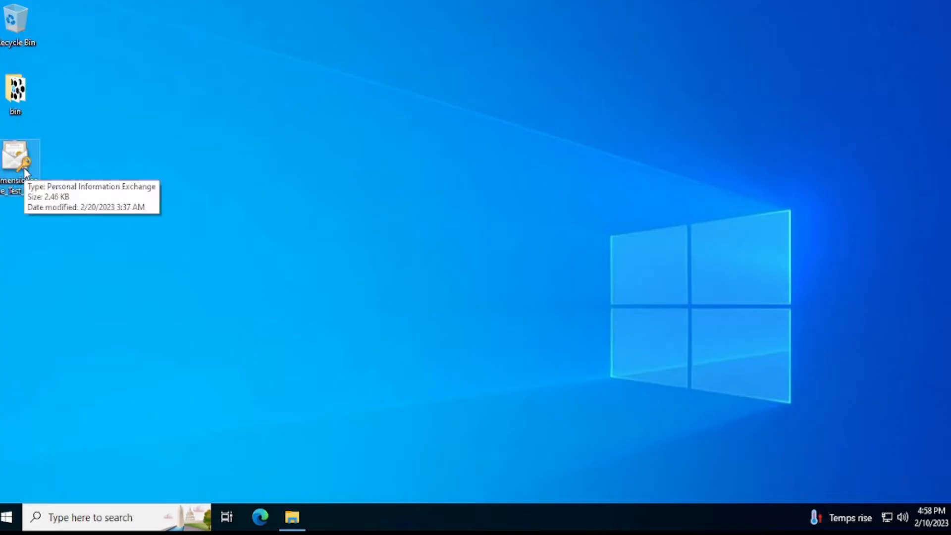
pyautogui.click(27, 195)
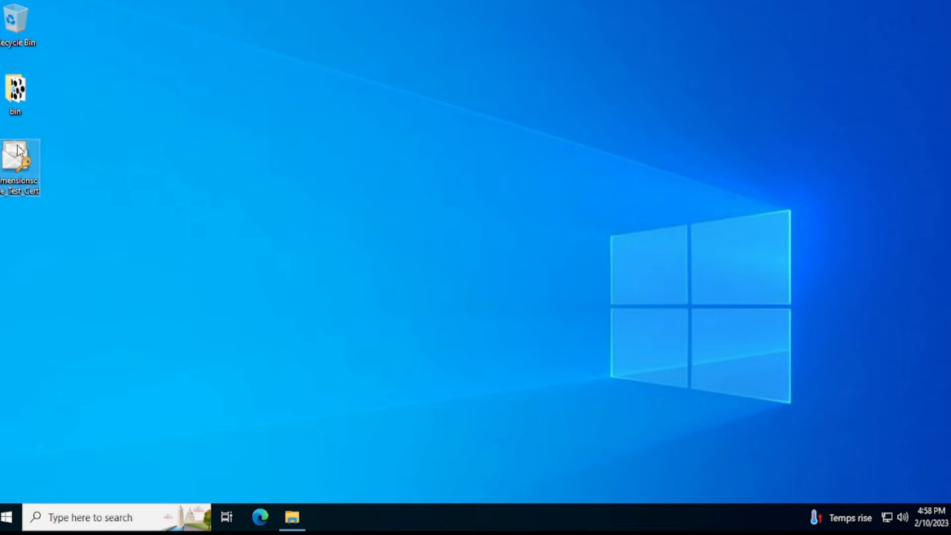
pyautogui.click(15, 90)
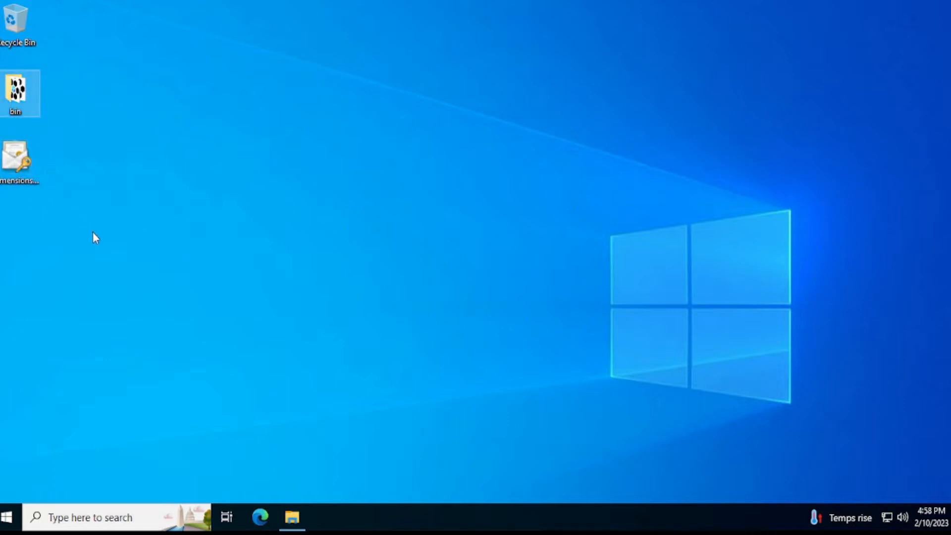
# Step: Switch to Microsoft Edge, go to Google.com and search for SignTool
pyautogui.click(251, 516)
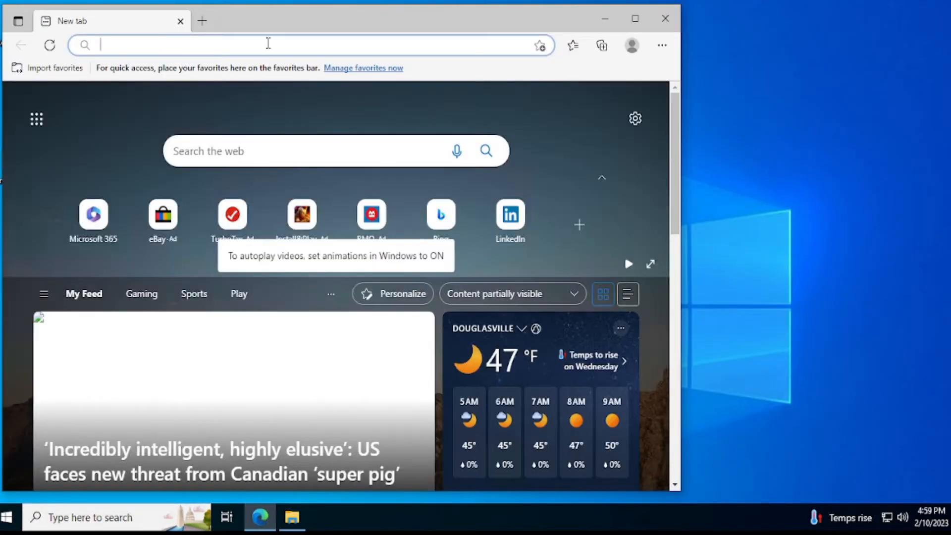
pyautogui.write('Google.com')
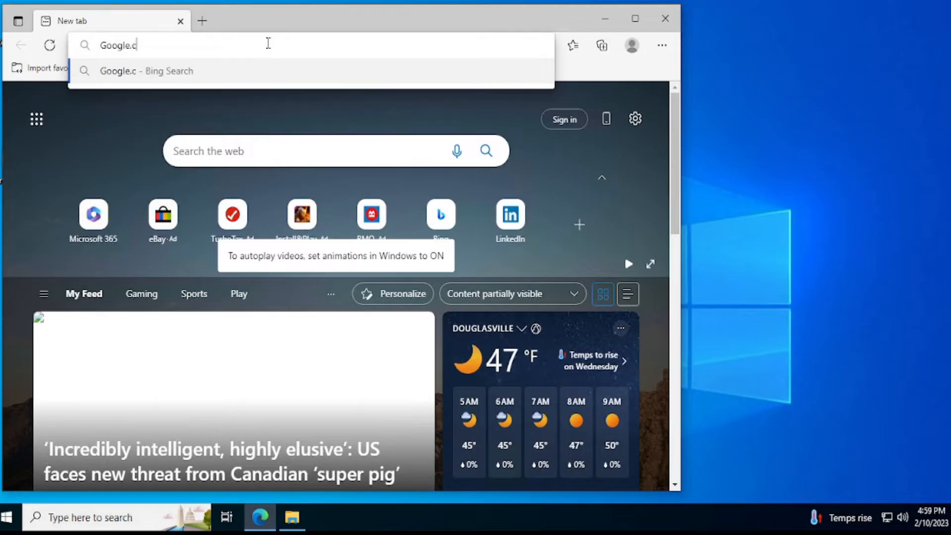
pyautogui.press('Return')
pyautogui.click(233, 196)
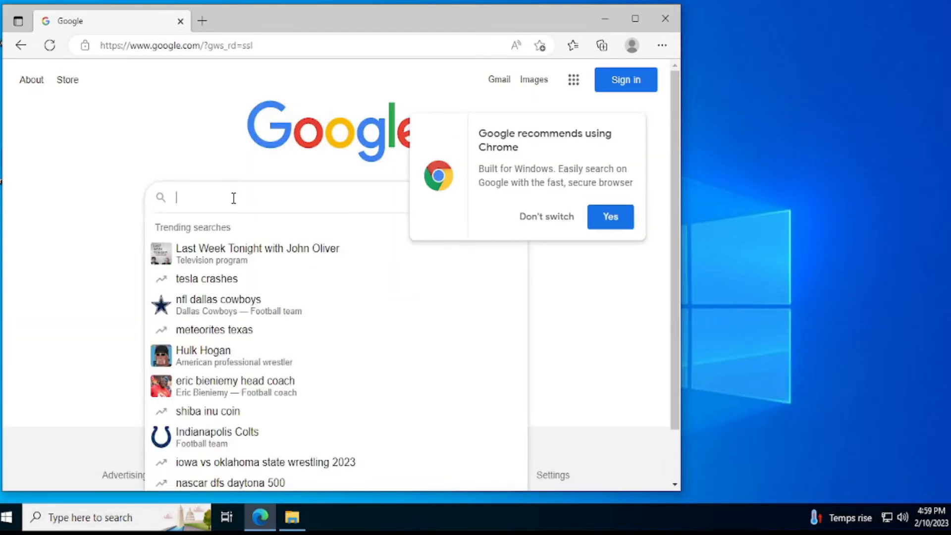
pyautogui.write('Si')
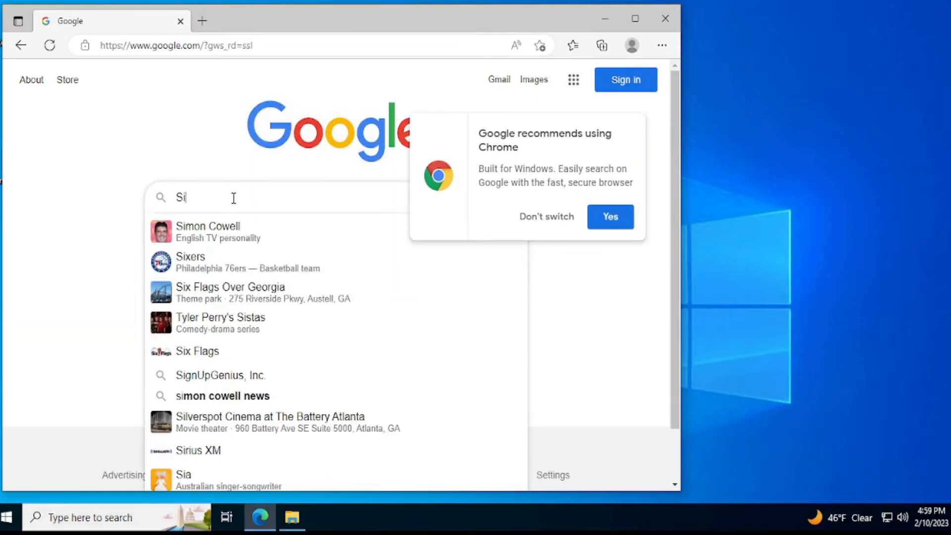
pyautogui.write('gnTool')
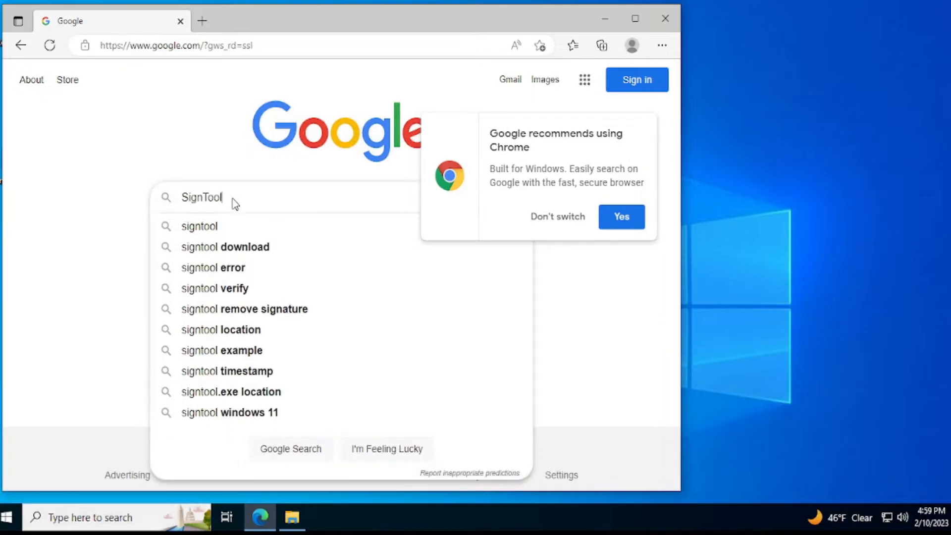
pyautogui.press('Return')
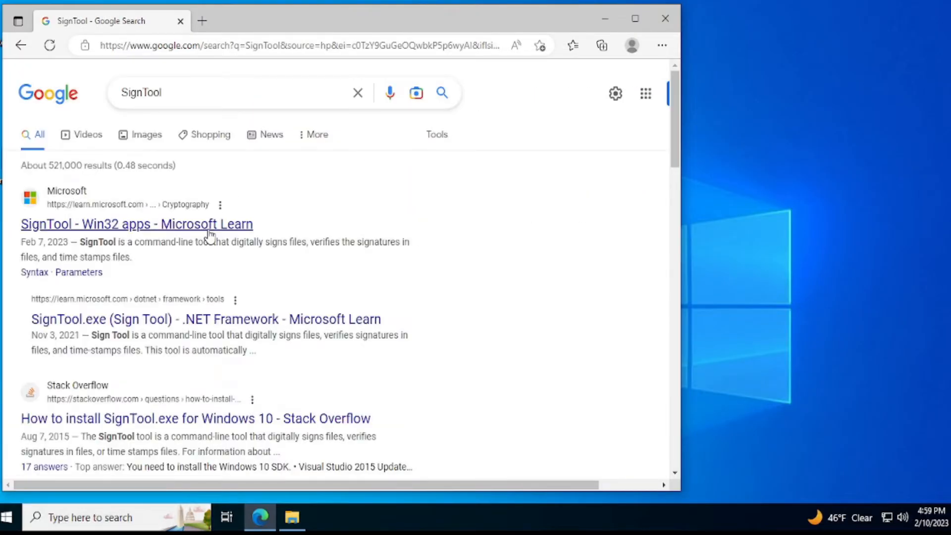
# Step: Open the Microsoft Learn SignTool article for Win32 apps and follow its link to the Windows SDK page
pyautogui.click(210, 227)
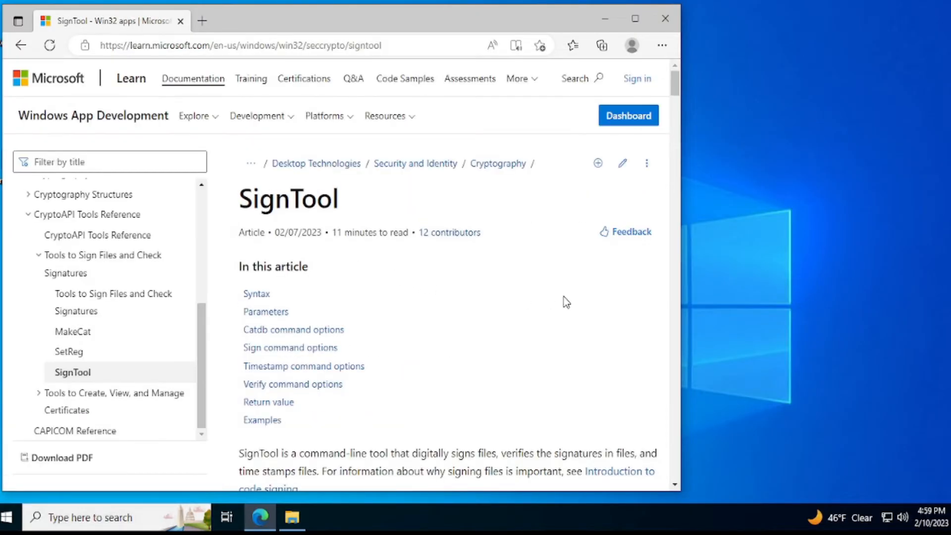
pyautogui.scroll(-3, 572, 302)
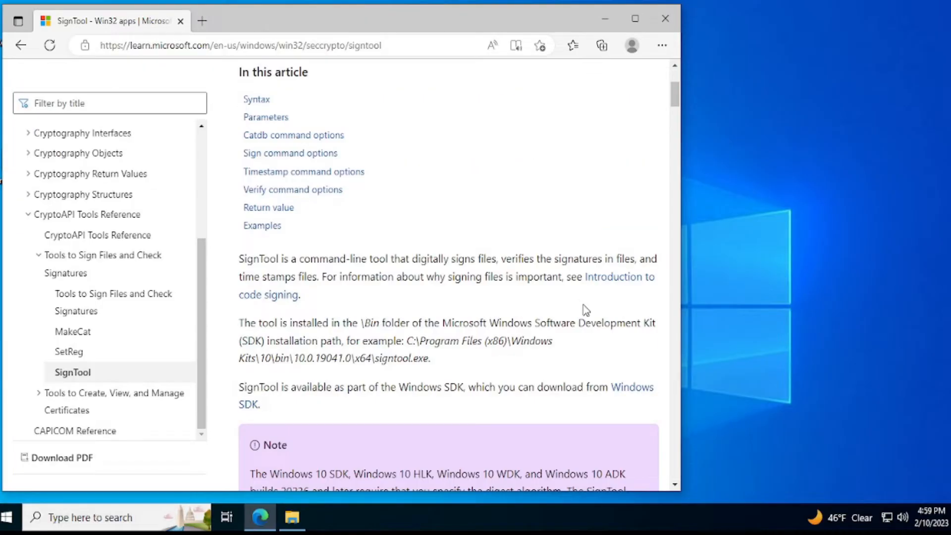
pyautogui.scroll(-1, 615, 365)
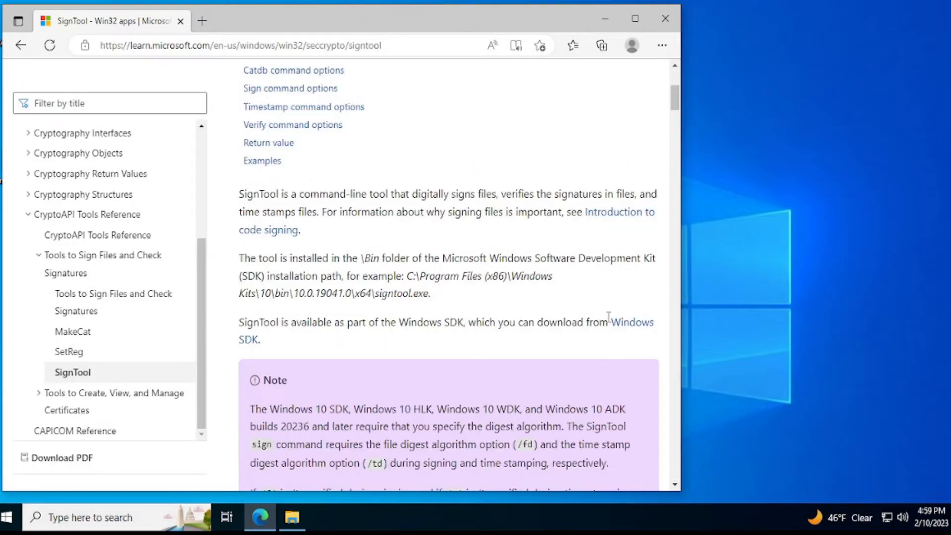
pyautogui.click(623, 322)
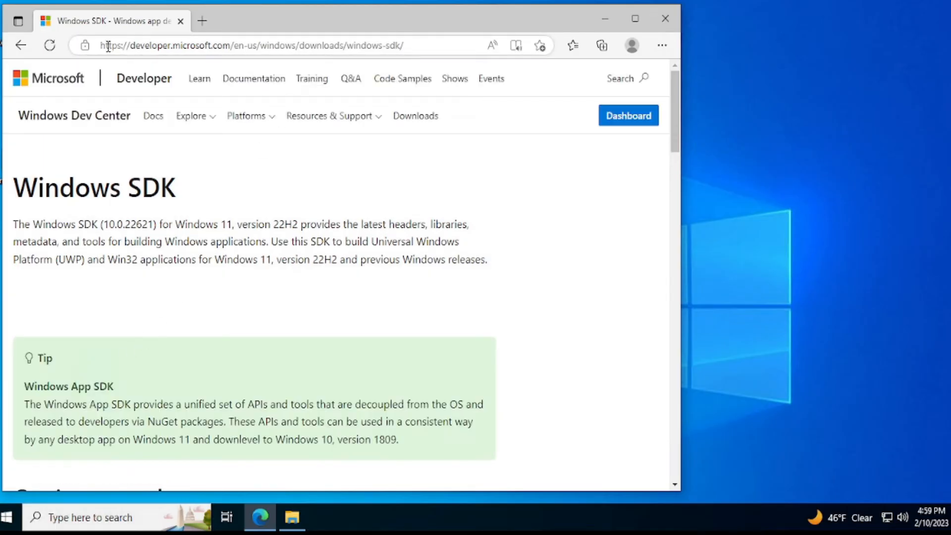
pyautogui.moveTo(104, 46); pyautogui.dragTo(406, 45)
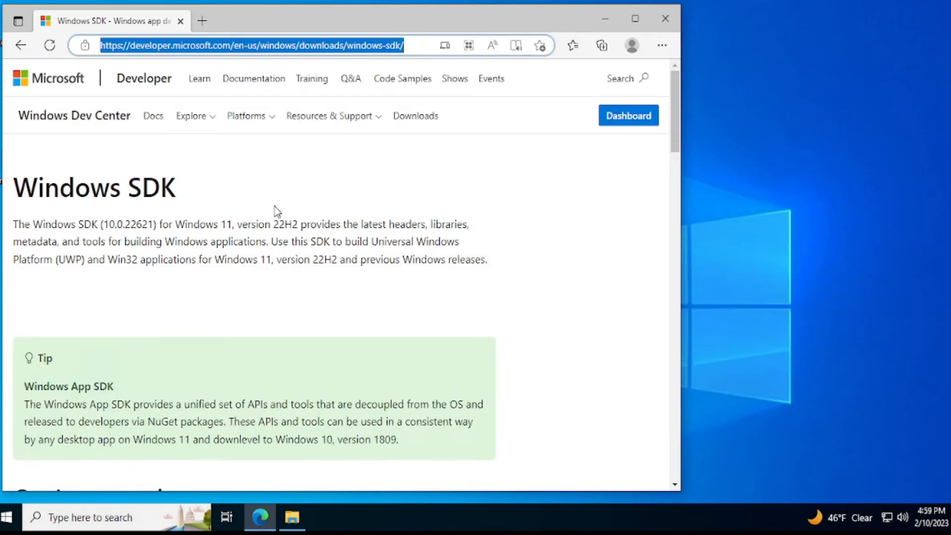
# Step: Download and run the Windows SDK installer, keep the default install path, and accept the license agreement to reach feature selection
pyautogui.scroll(-5, 276, 213)
pyautogui.click(104, 394)
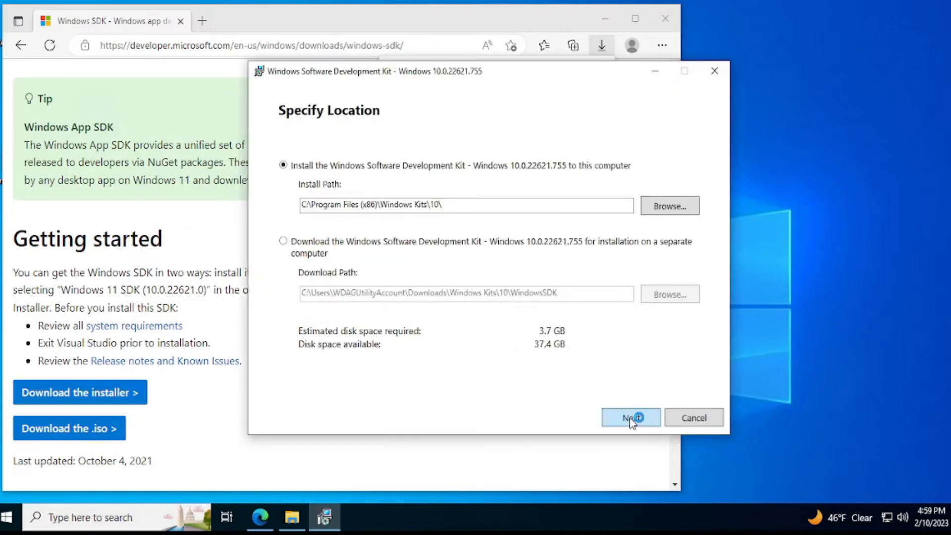
pyautogui.click(630, 419)
pyautogui.click(625, 419)
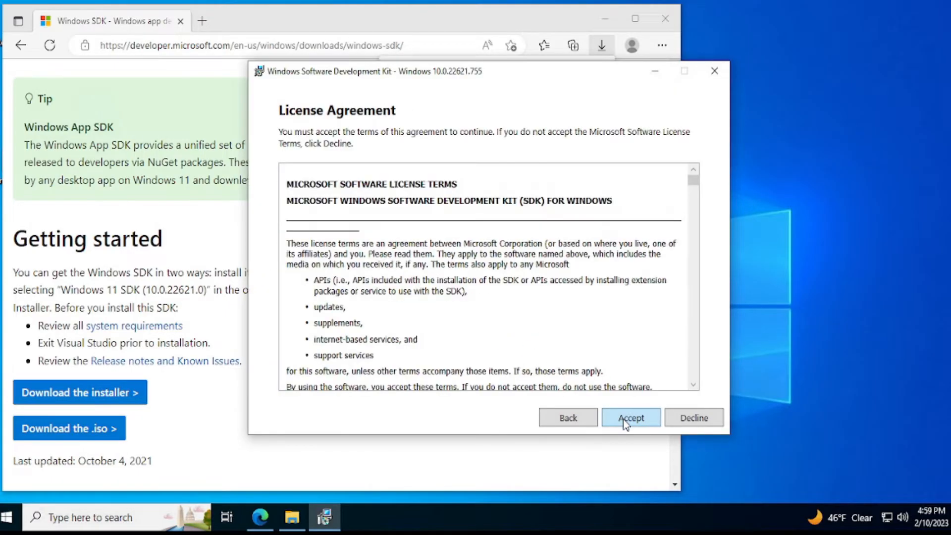
pyautogui.click(622, 420)
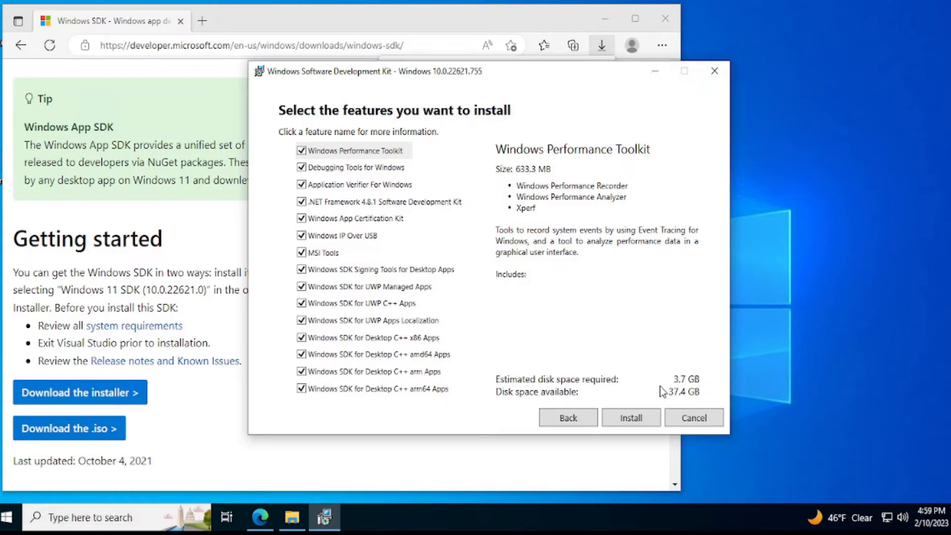
# Step: Deselect every feature except Windows SDK Signing Tools for Desktop Apps, install it, and close the installer
pyautogui.click(301, 388)
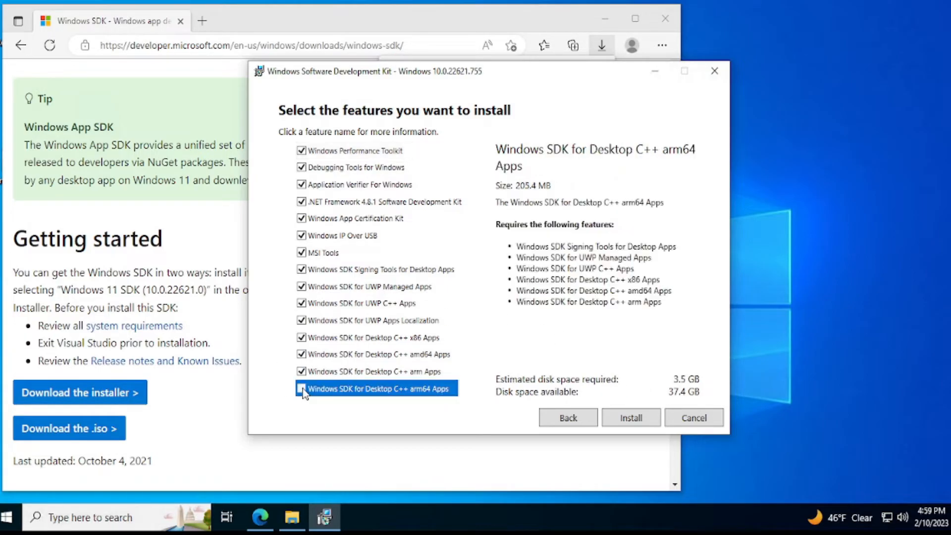
pyautogui.click(301, 371)
pyautogui.click(301, 354)
pyautogui.click(302, 337)
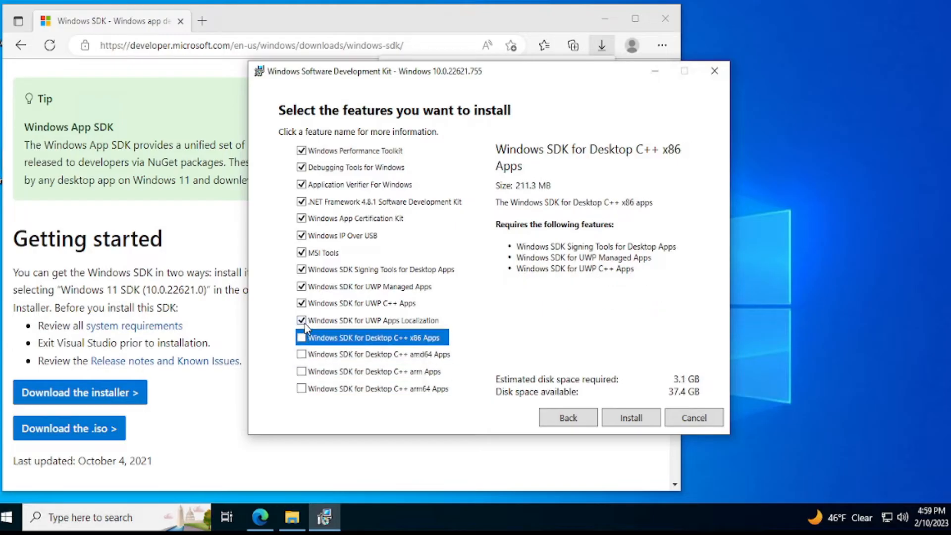
pyautogui.click(301, 320)
pyautogui.click(301, 303)
pyautogui.click(302, 286)
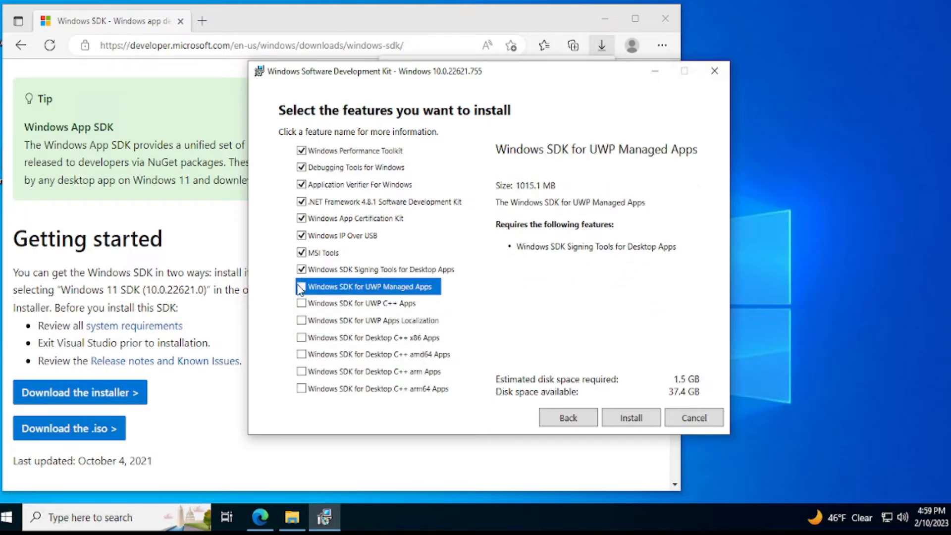
pyautogui.click(301, 253)
pyautogui.click(301, 235)
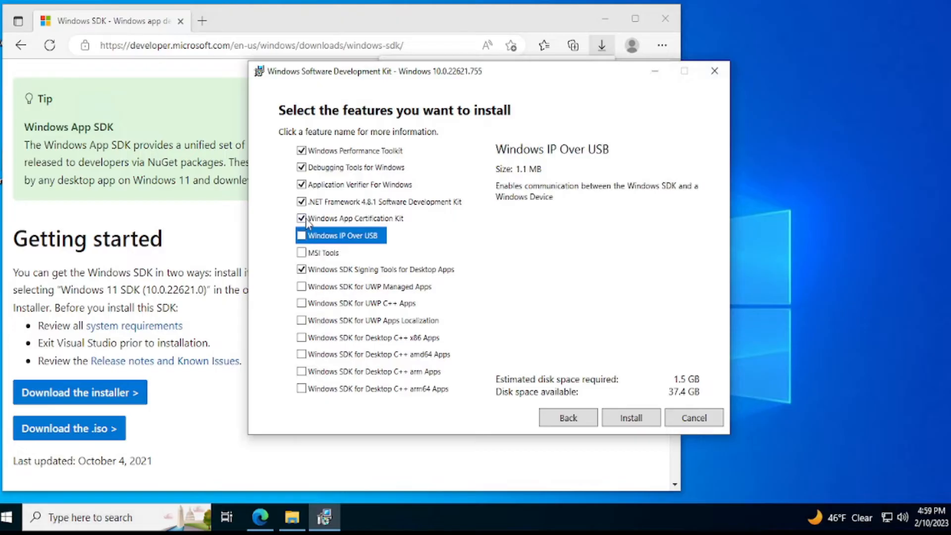
pyautogui.click(301, 218)
pyautogui.click(301, 201)
pyautogui.click(301, 184)
pyautogui.click(301, 168)
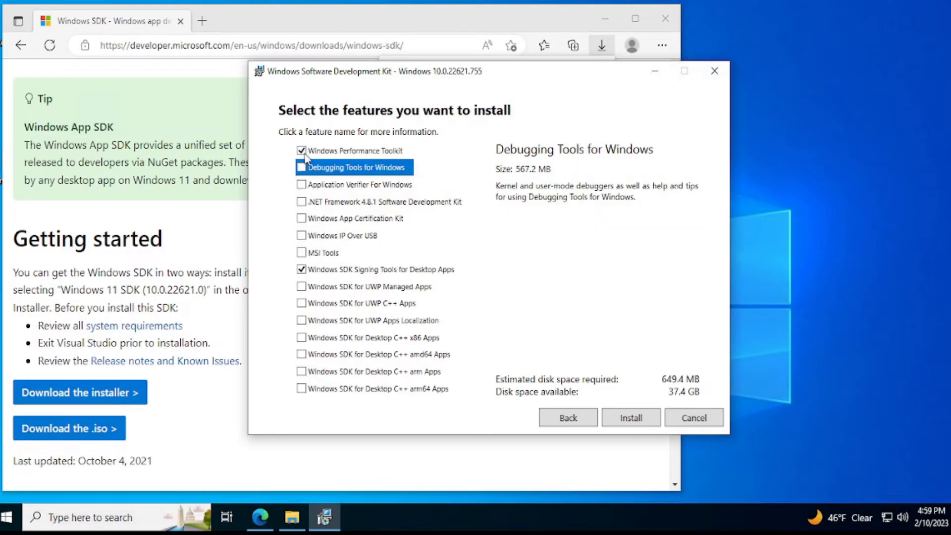
pyautogui.click(301, 151)
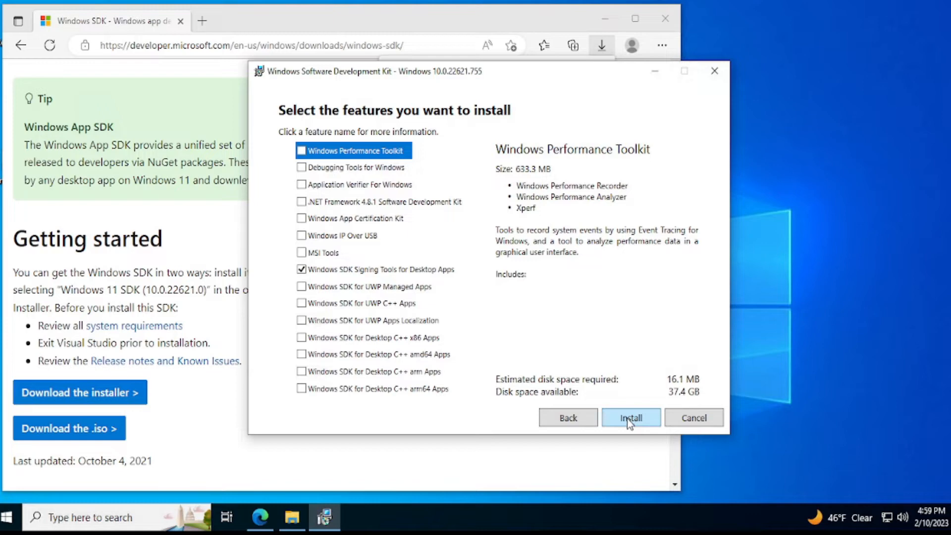
pyautogui.click(614, 417)
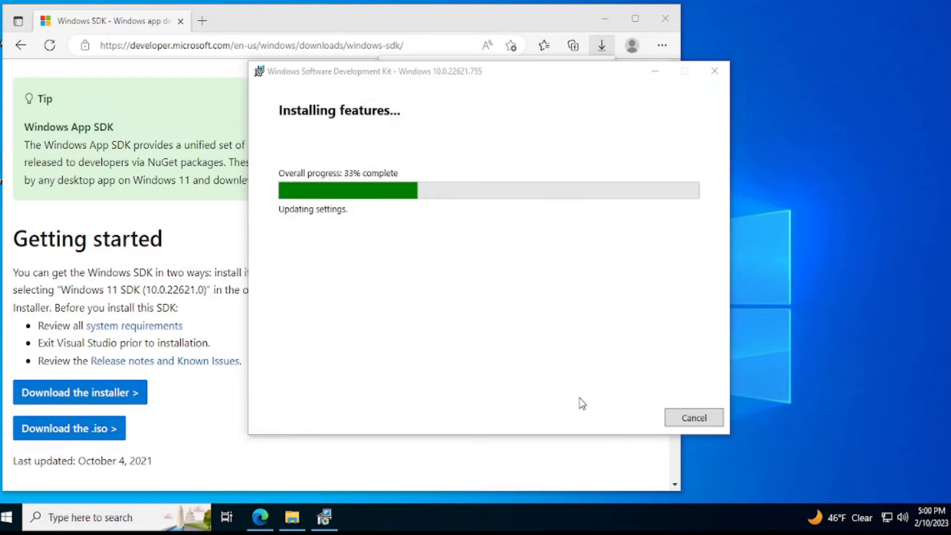
pyautogui.click(715, 72)
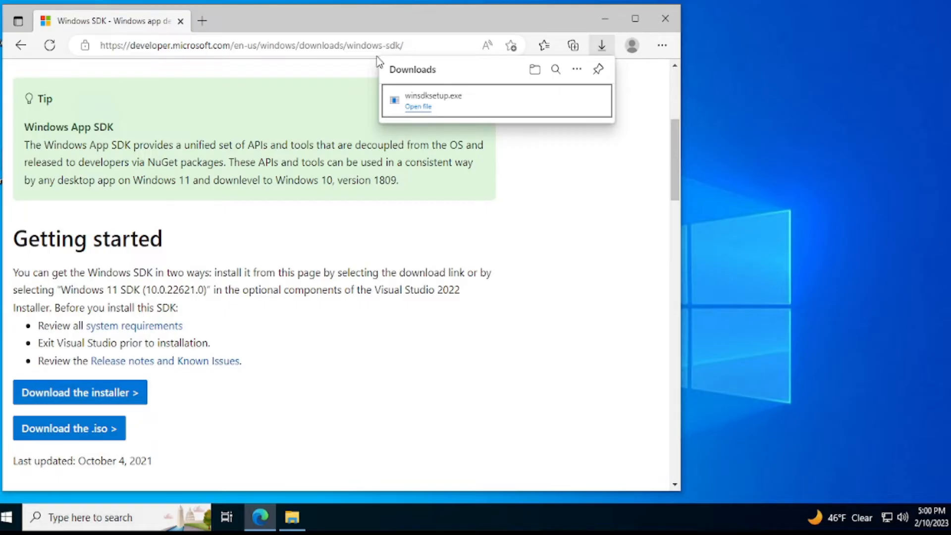
# Step: Go to google.com in the current browser tab and search for SignGUI
pyautogui.click(247, 45)
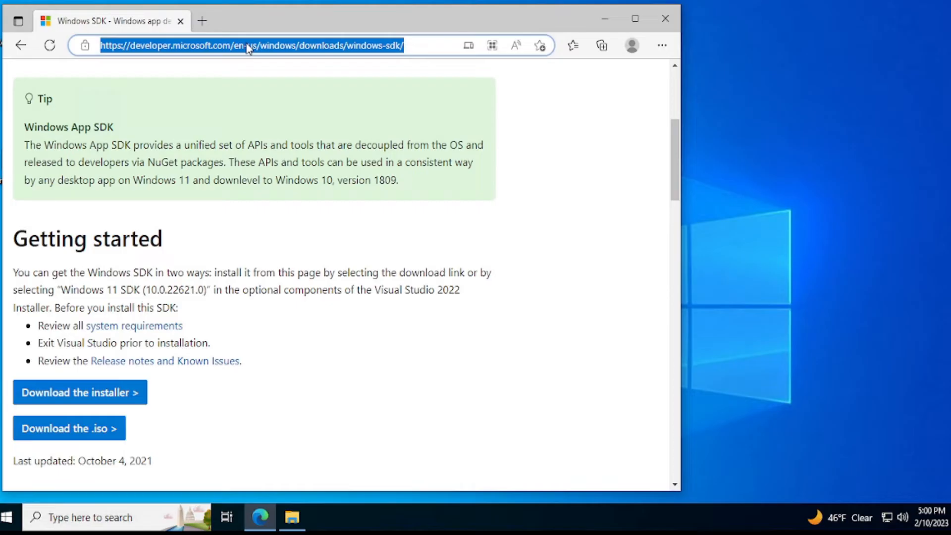
pyautogui.write('google.com')
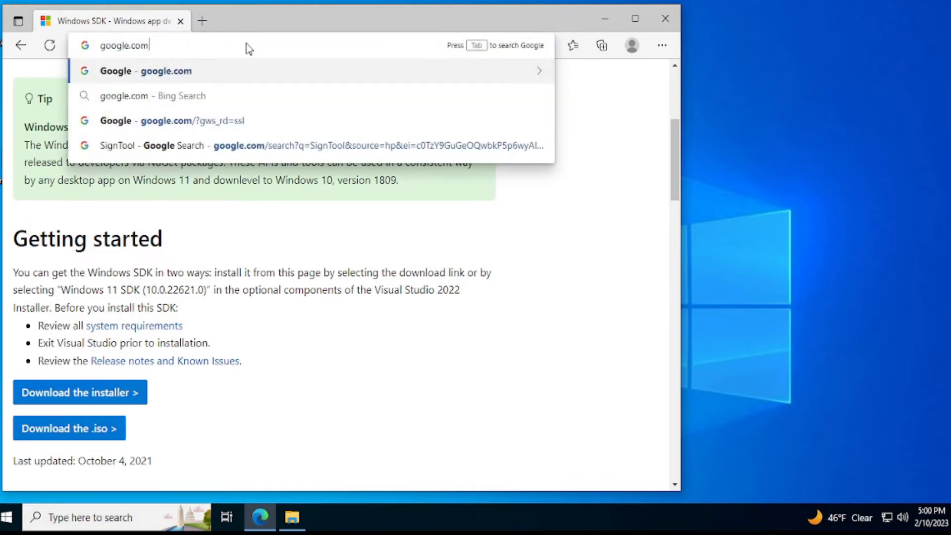
pyautogui.press('Return')
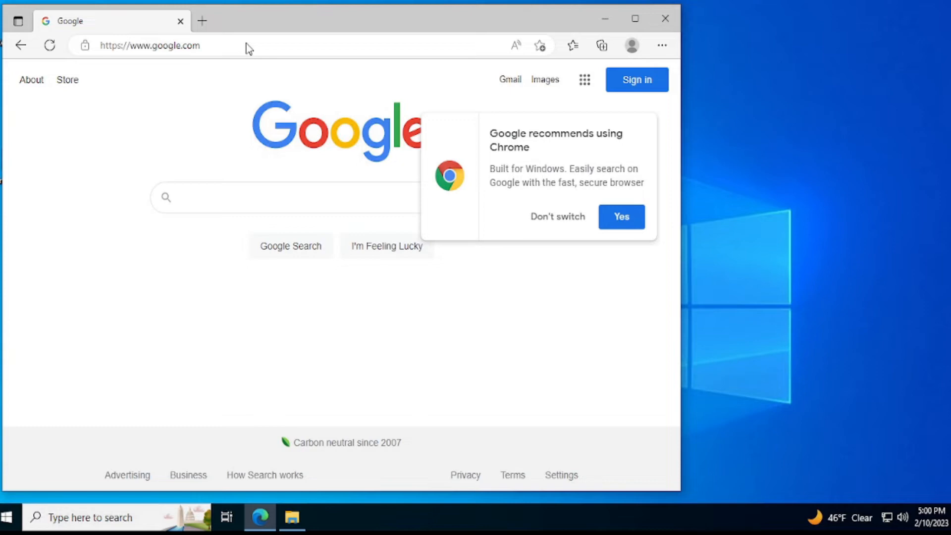
pyautogui.write('SignGUI')
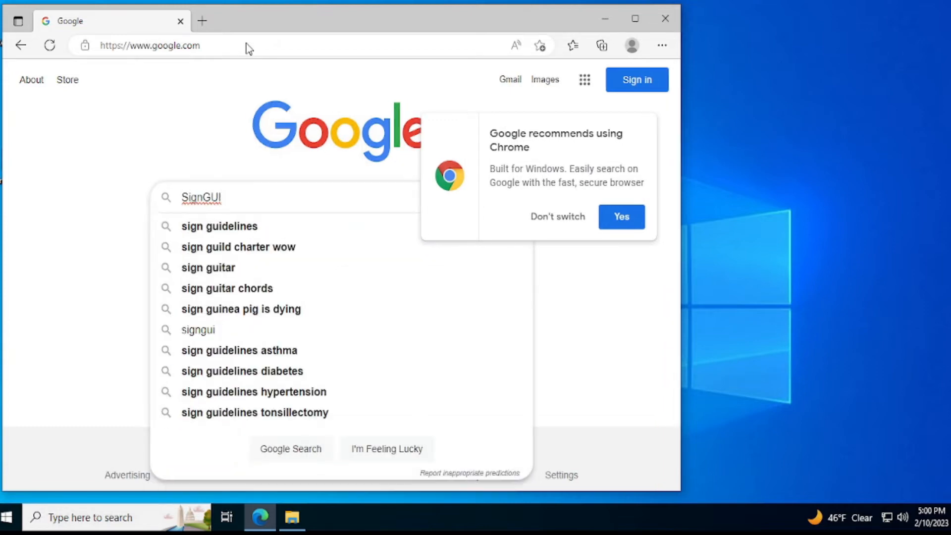
pyautogui.press('Return')
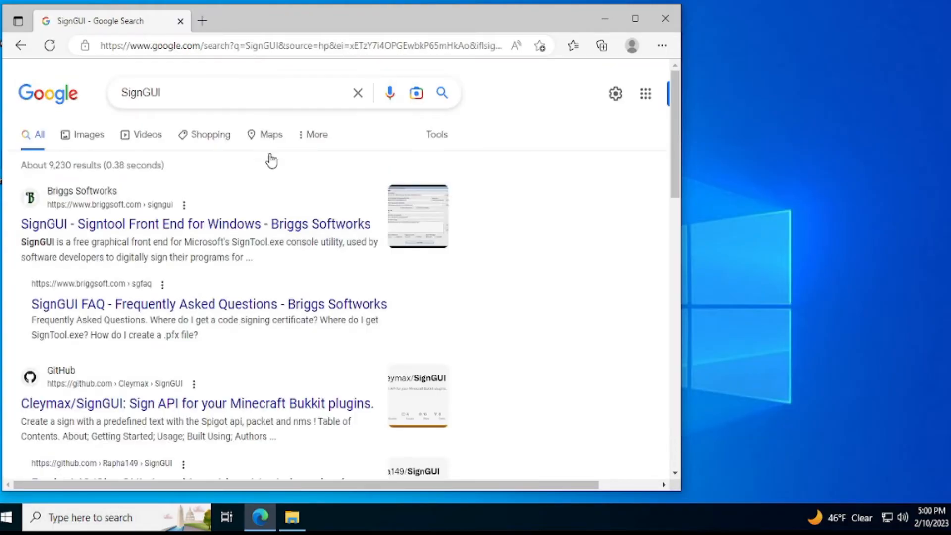
# Step: Open the Briggs Softworks page for SignGUI, the SignTool front end, and bring its download option into view
pyautogui.click(270, 226)
pyautogui.scroll(-5, 486, 290)
pyautogui.scroll(4, 488, 293)
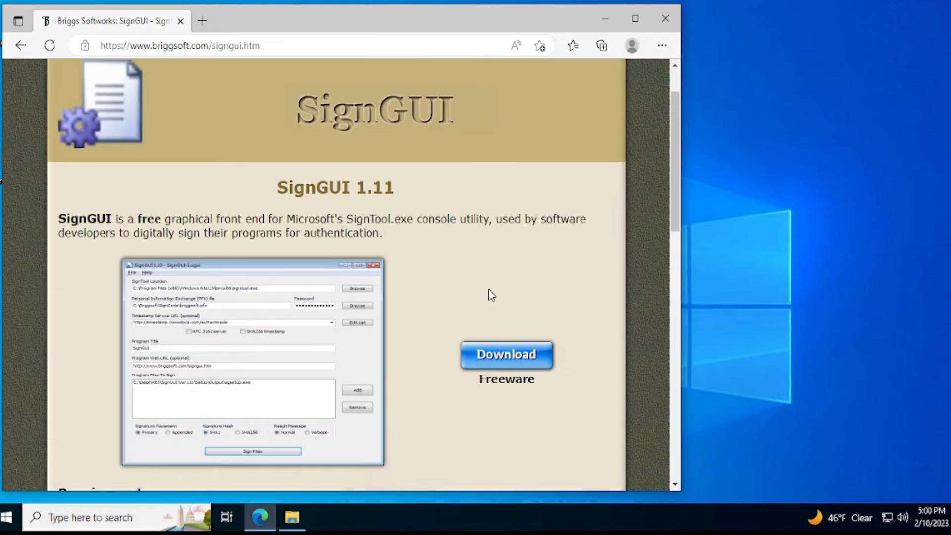
# Step: Download the SignGUI installer from the Briggs Softworks page and run sgsetup.exe
pyautogui.scroll(-1, 491, 295)
pyautogui.click(282, 41)
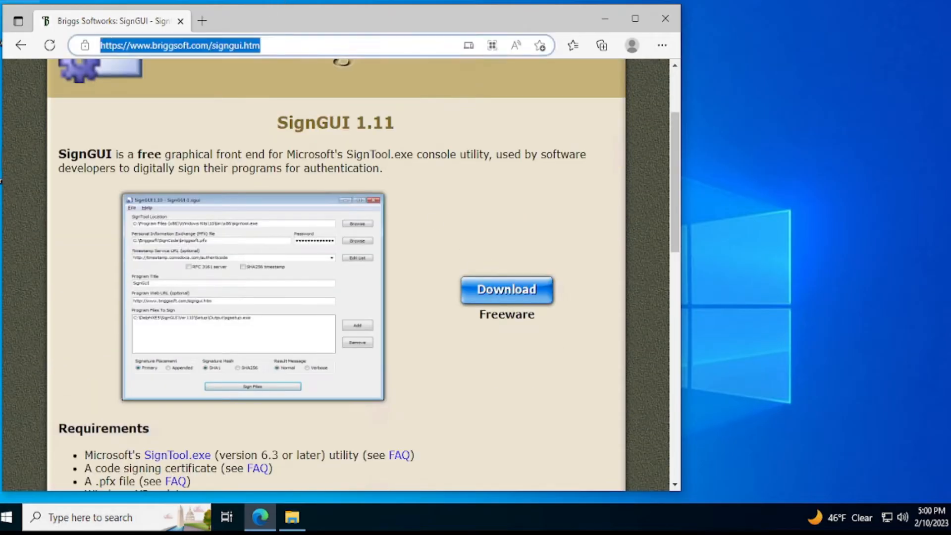
pyautogui.click(501, 293)
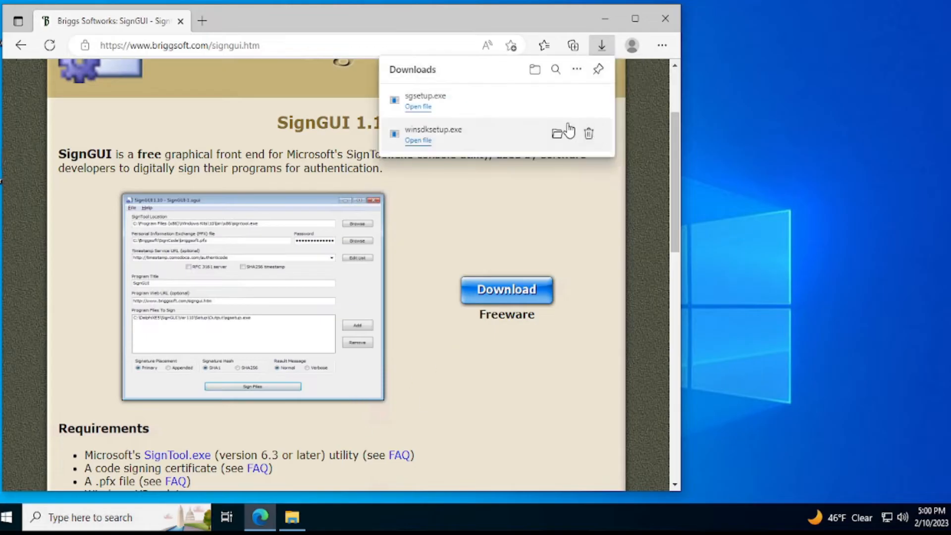
pyautogui.click(425, 102)
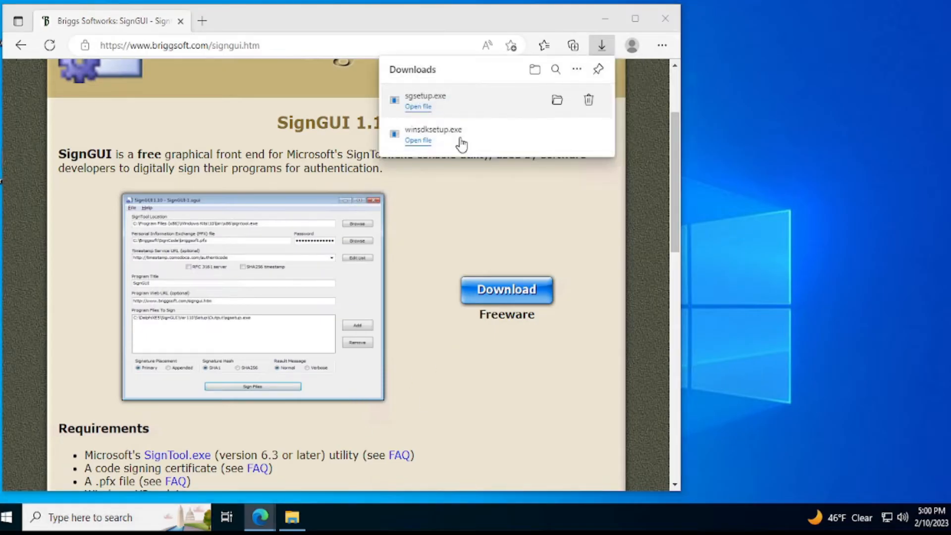
# Step: Install SignGUI with the default folder, Start Menu and task options, and finish setup without viewing WhatsNew.txt
pyautogui.click(569, 363)
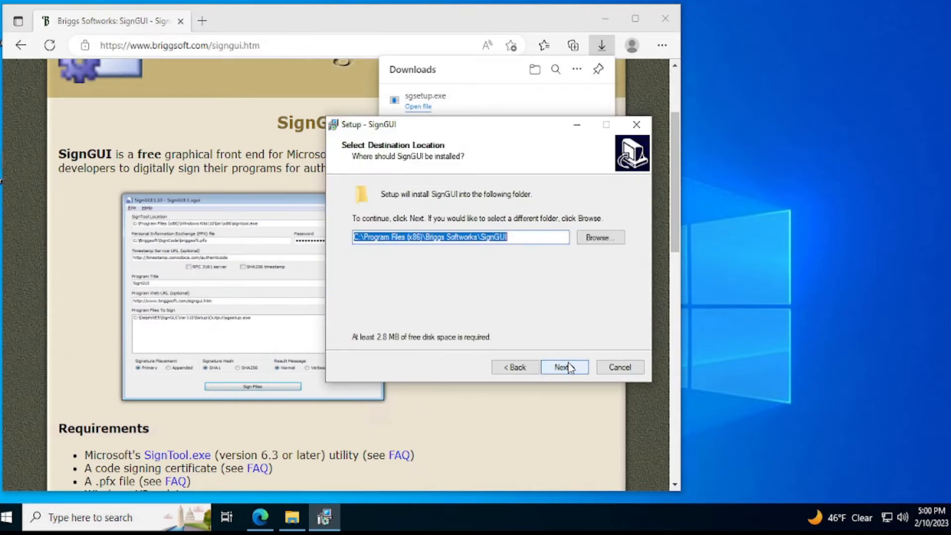
pyautogui.click(569, 367)
pyautogui.click(575, 367)
pyautogui.click(574, 366)
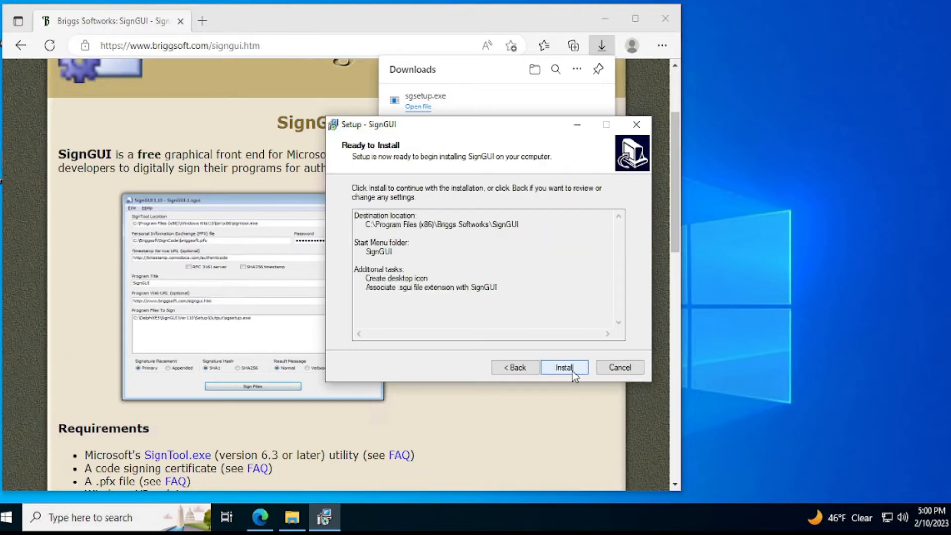
pyautogui.click(572, 369)
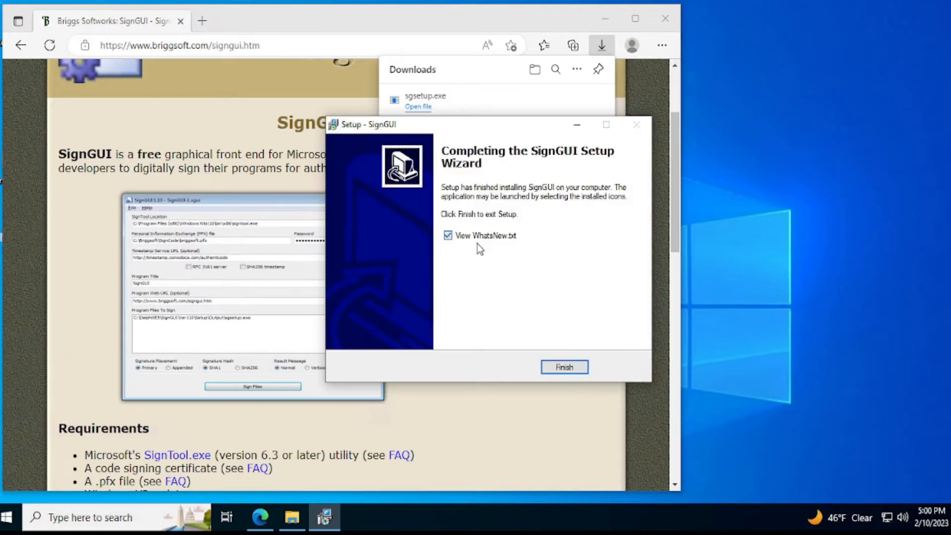
pyautogui.click(477, 240)
pyautogui.click(572, 371)
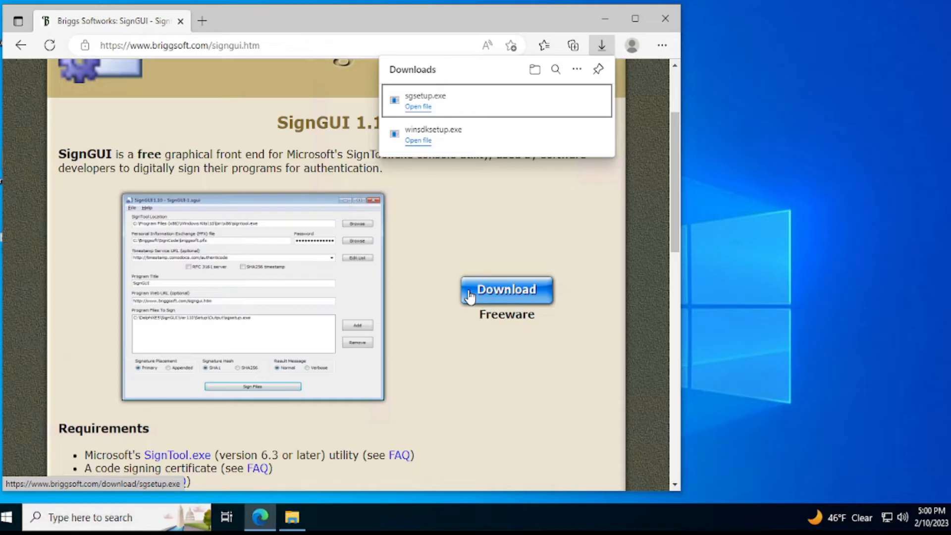
# Step: Go to google.com in the current browser tab and search for "sectigo timestamp server"
pyautogui.click(259, 46)
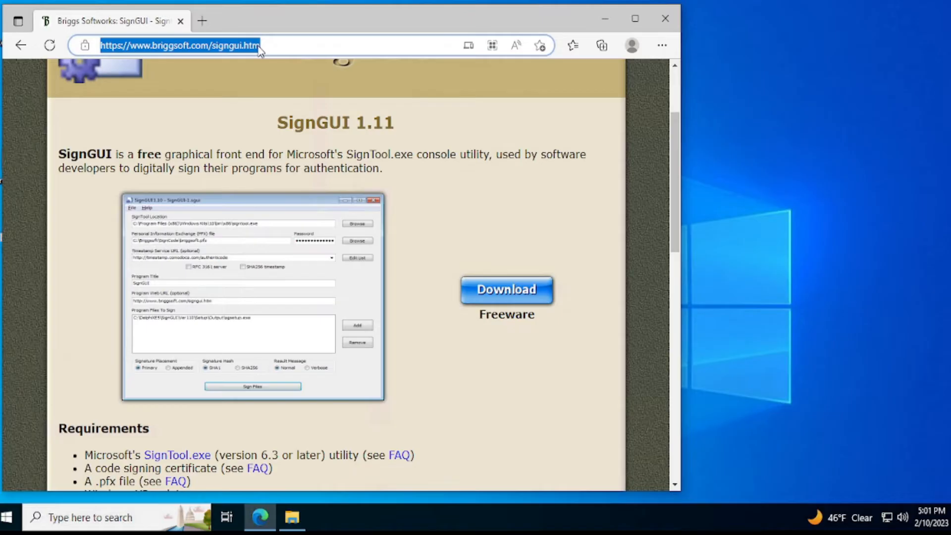
pyautogui.write('google.com')
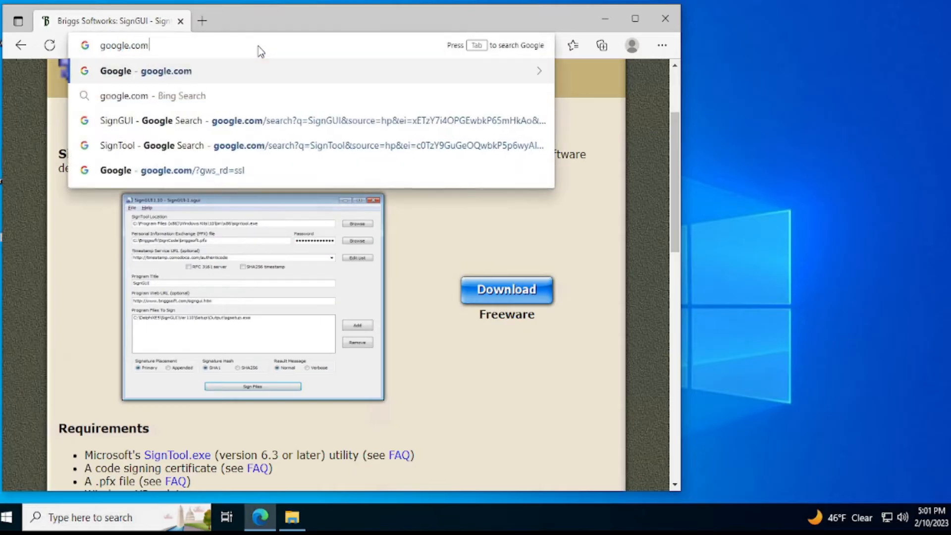
pyautogui.press('Return')
pyautogui.click(270, 191)
pyautogui.write('s')
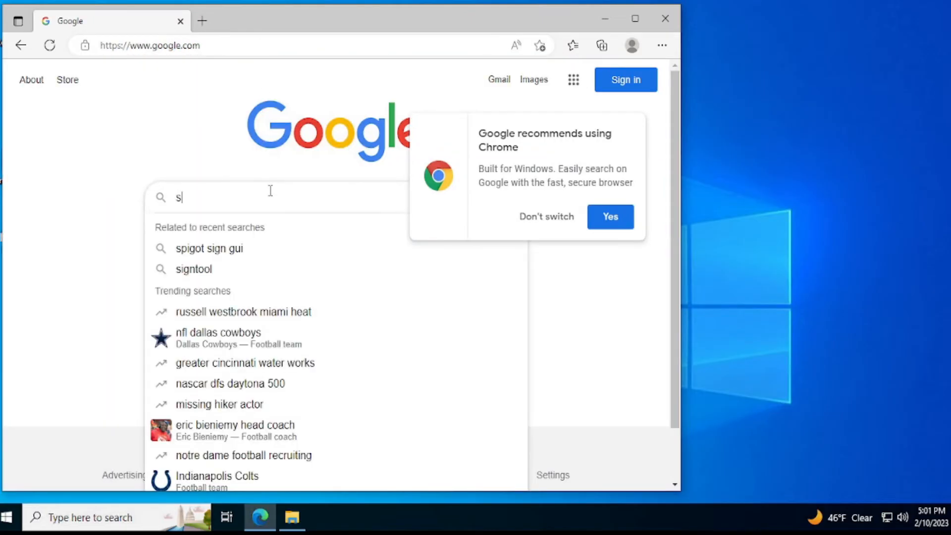
pyautogui.write('ectigo ')
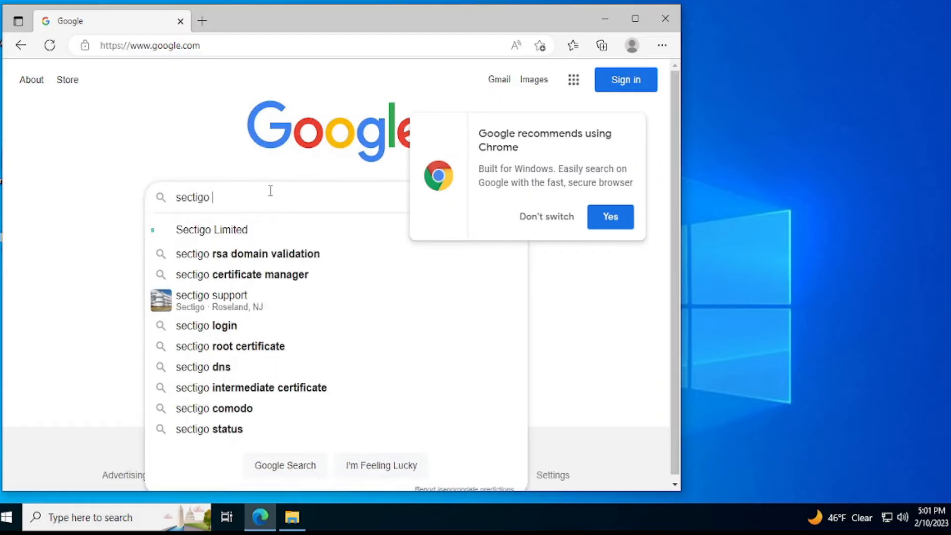
pyautogui.write('timestamp server')
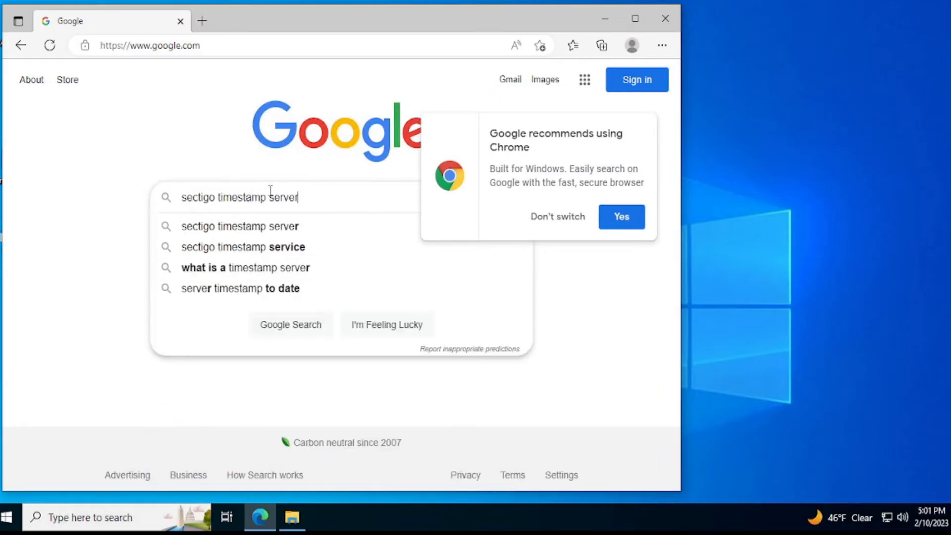
pyautogui.press('Return')
pyautogui.click(272, 223)
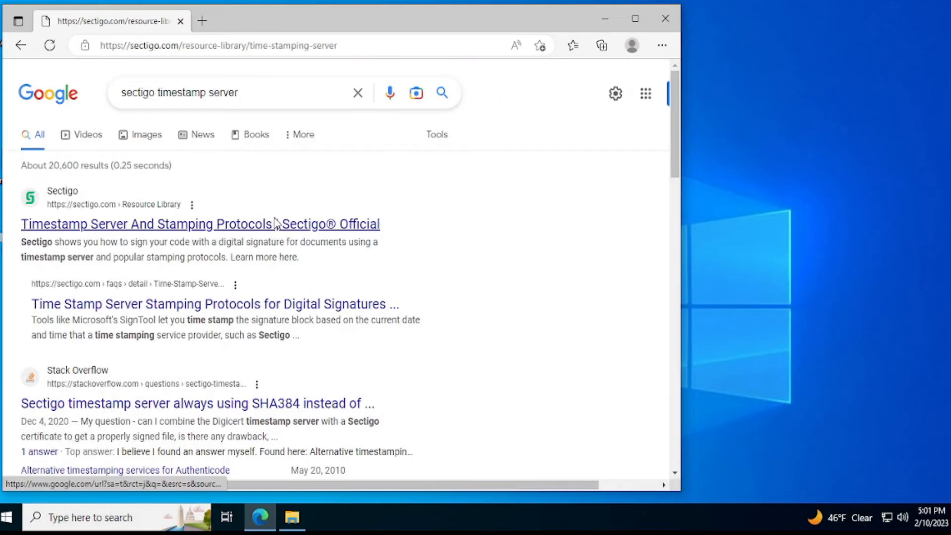
pyautogui.scroll(-10, 345, 259)
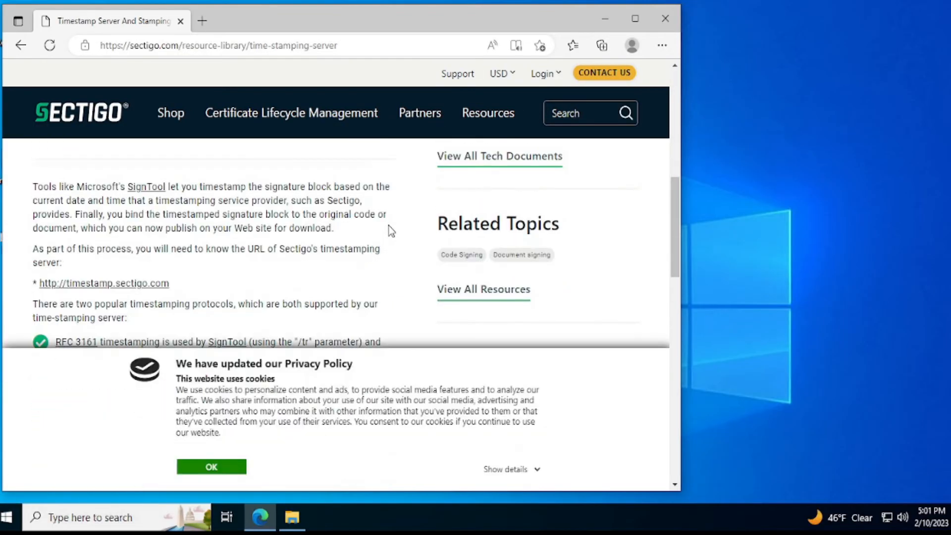
pyautogui.scroll(1, 270, 247)
pyautogui.moveTo(32, 304); pyautogui.dragTo(40, 285)
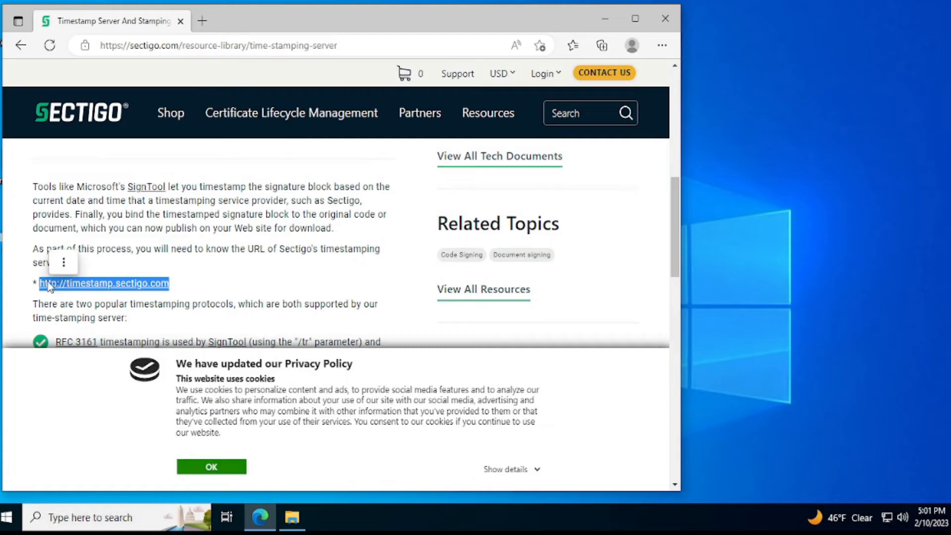
pyautogui.rightClick(48, 282)
pyautogui.click(129, 191)
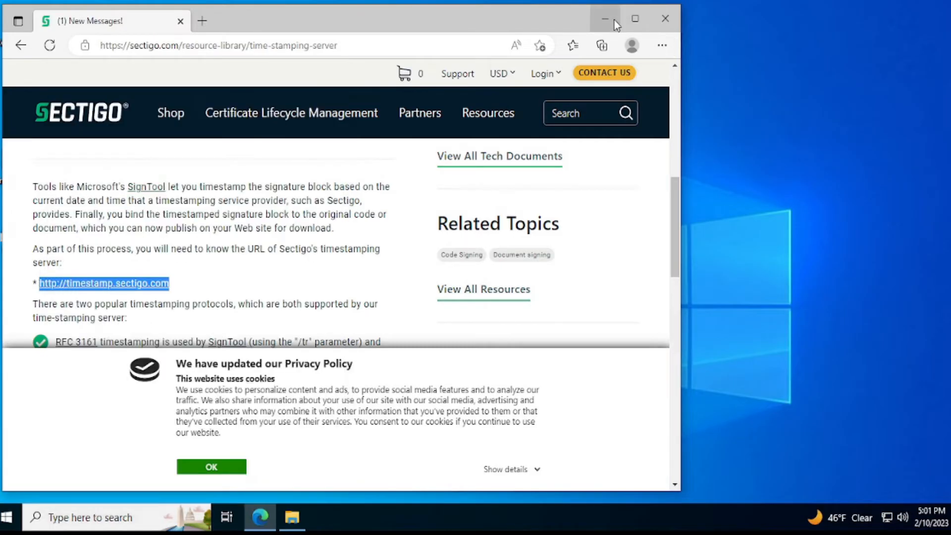
pyautogui.click(645, 20)
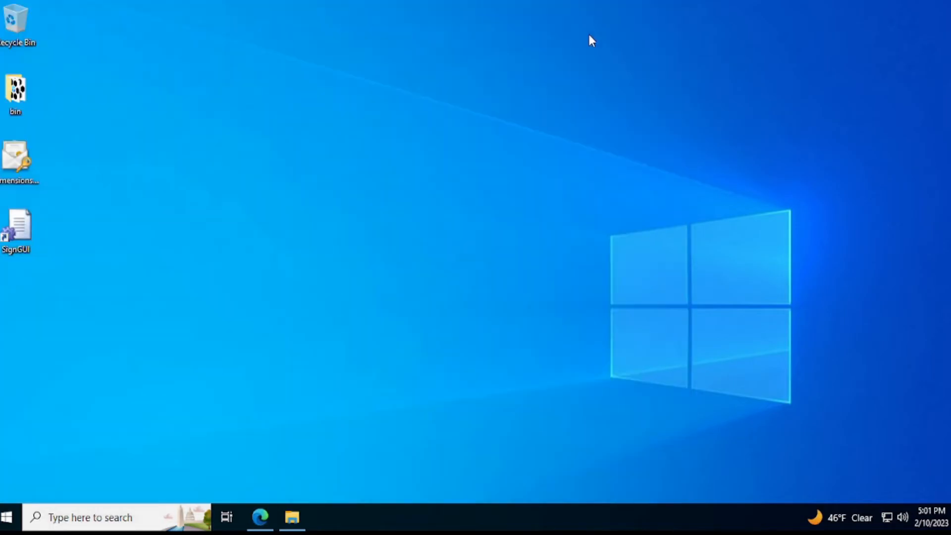
# Step: Launch SignGUI and set the SignTool location to C:\Program Files (x86)\Windows Kits\10\bin\10.0.22621.0\x64\signtool.exe
pyautogui.doubleClick(29, 242)
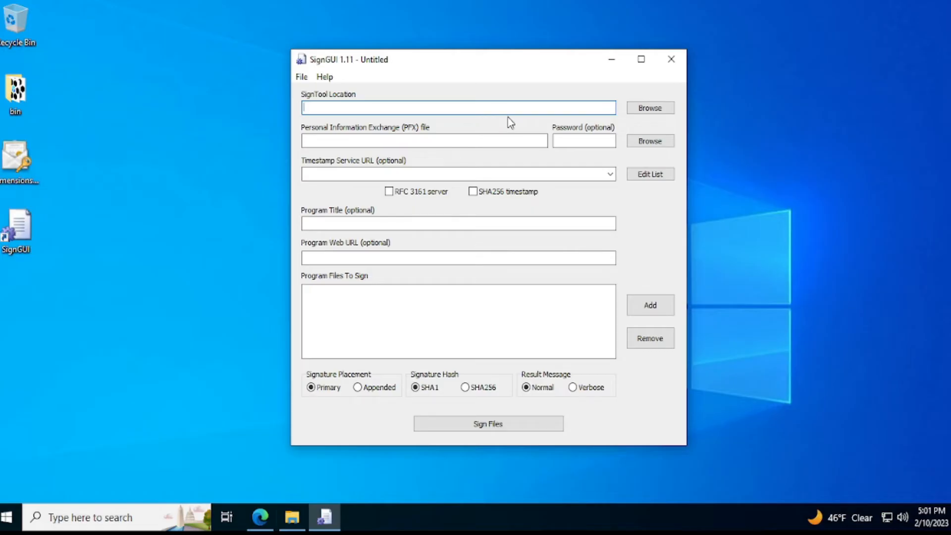
pyautogui.click(650, 108)
pyautogui.click(536, 361)
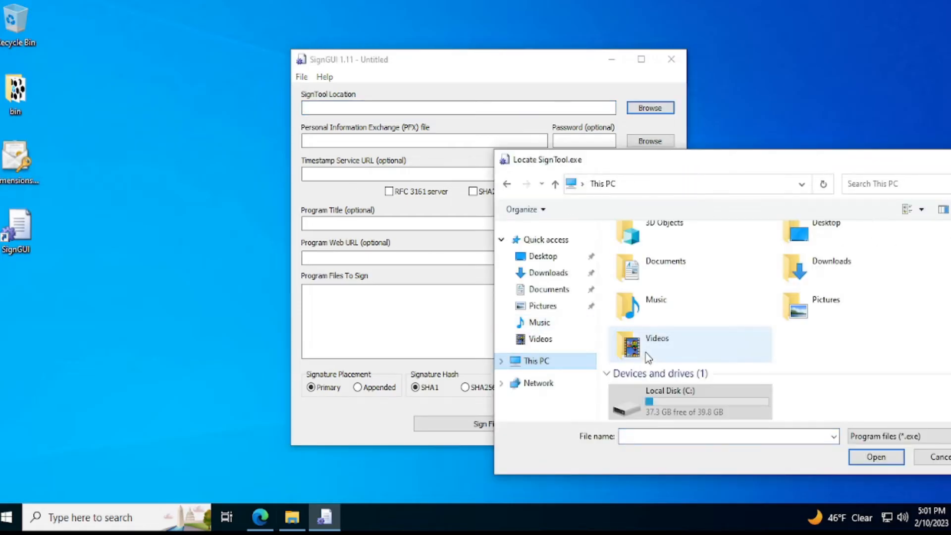
pyautogui.doubleClick(675, 391)
pyautogui.doubleClick(670, 307)
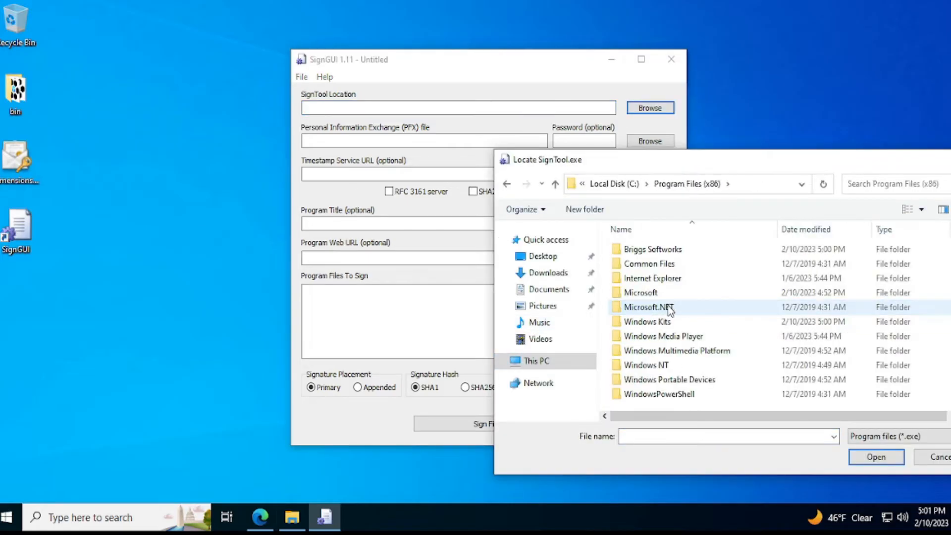
pyautogui.doubleClick(649, 322)
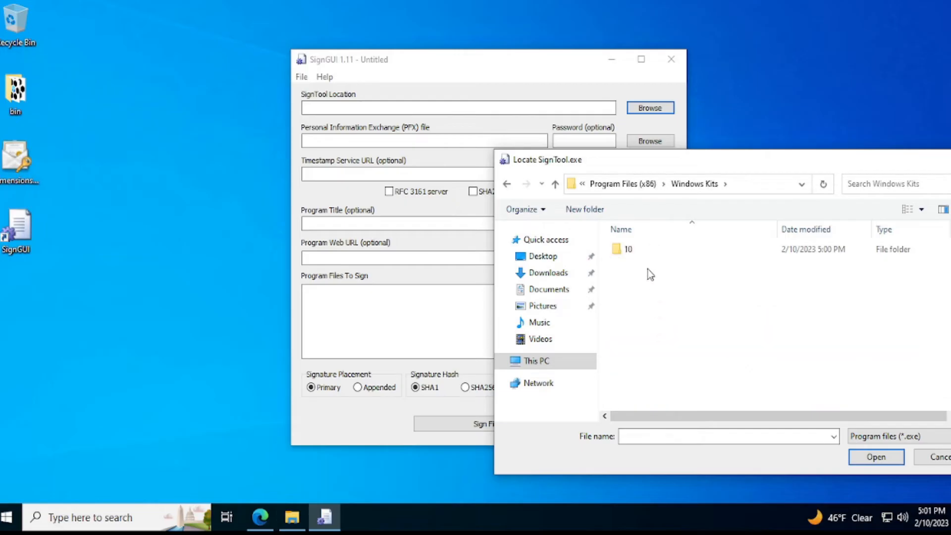
pyautogui.click(644, 252)
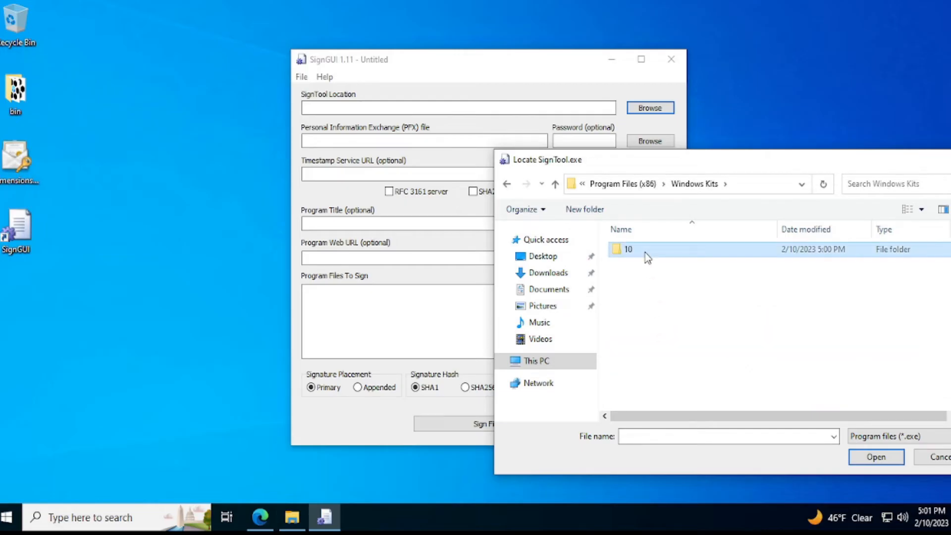
pyautogui.doubleClick(646, 253)
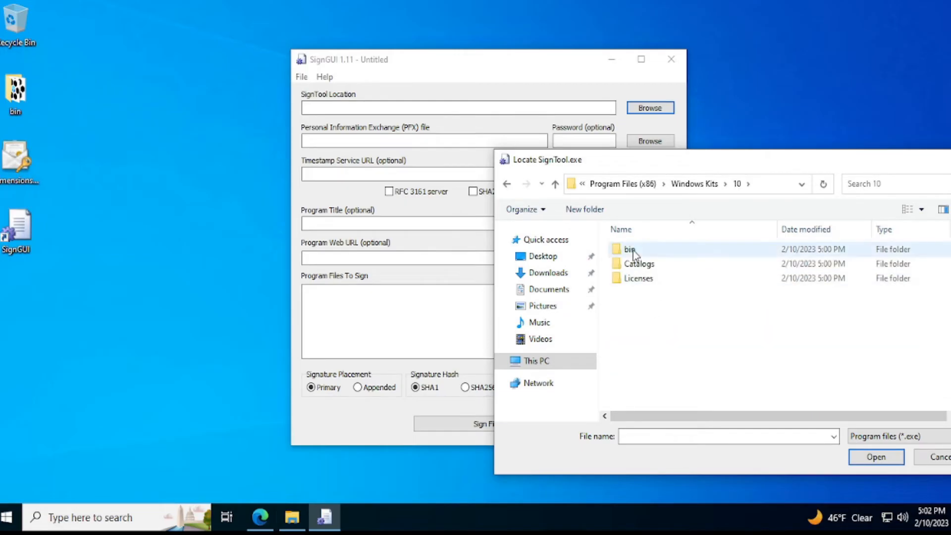
pyautogui.doubleClick(692, 254)
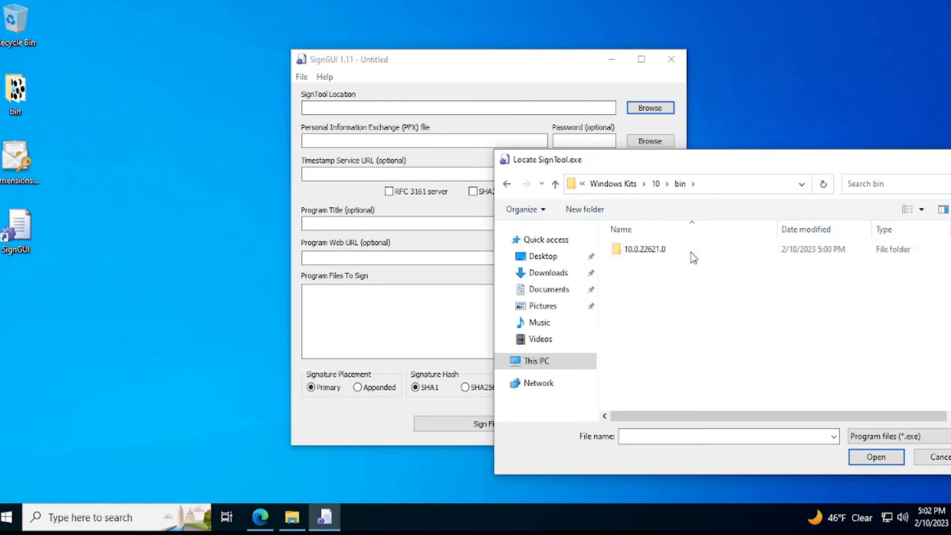
pyautogui.doubleClick(691, 252)
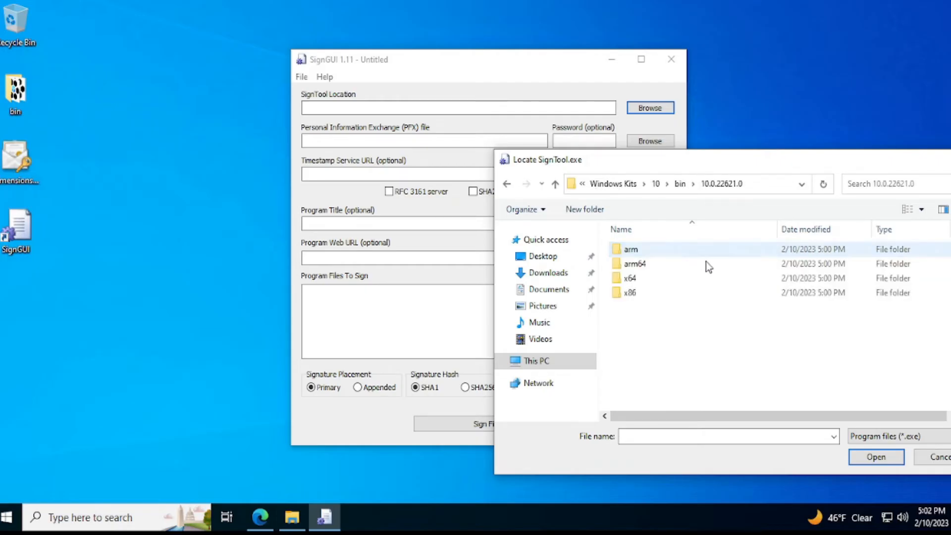
pyautogui.doubleClick(650, 278)
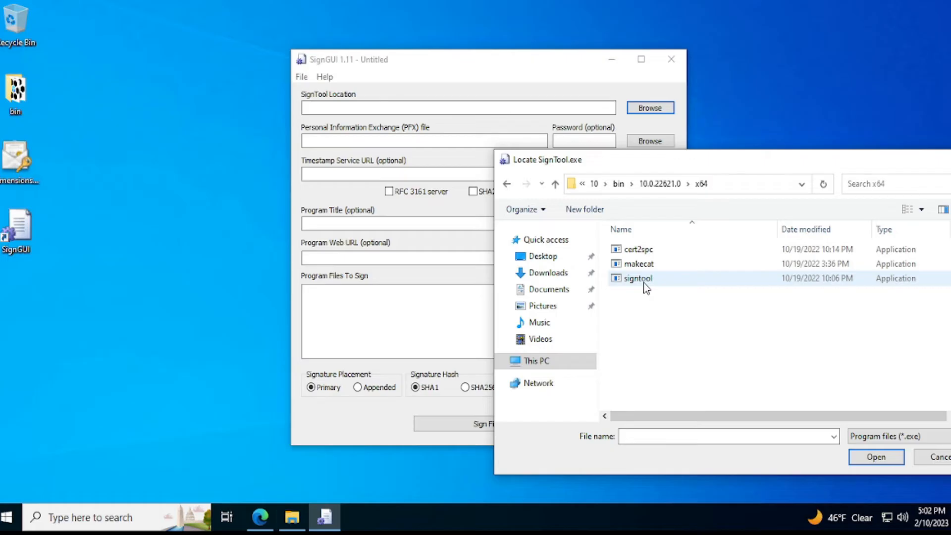
pyautogui.click(646, 279)
pyautogui.click(874, 457)
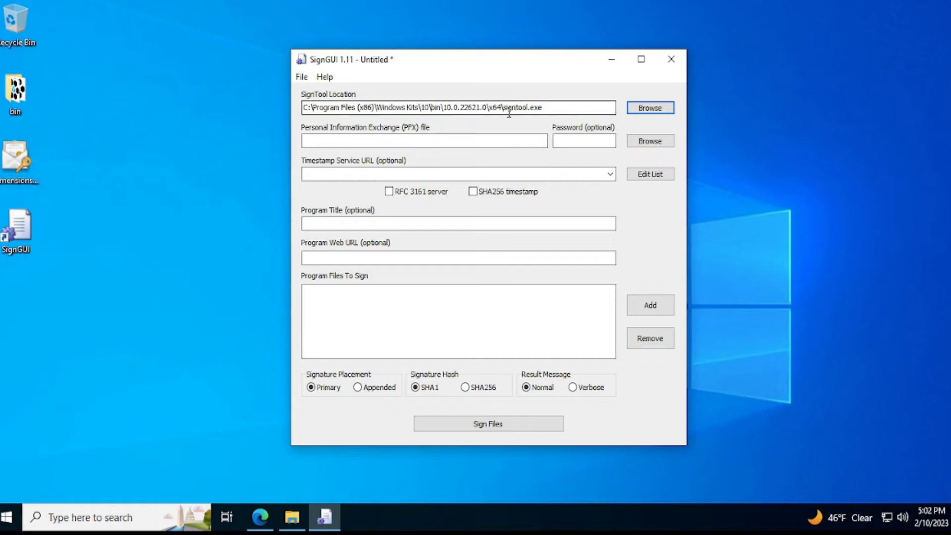
# Step: Choose Dimensionscape_Test_Cert.p12 from the Desktop as the PFX file, showing all file types, and enter the certificate password
pyautogui.click(469, 142)
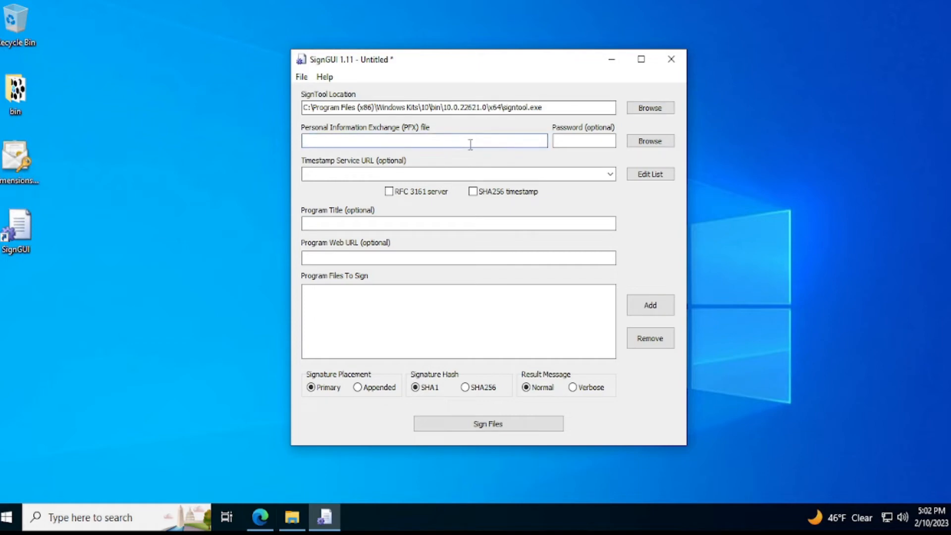
pyautogui.click(640, 143)
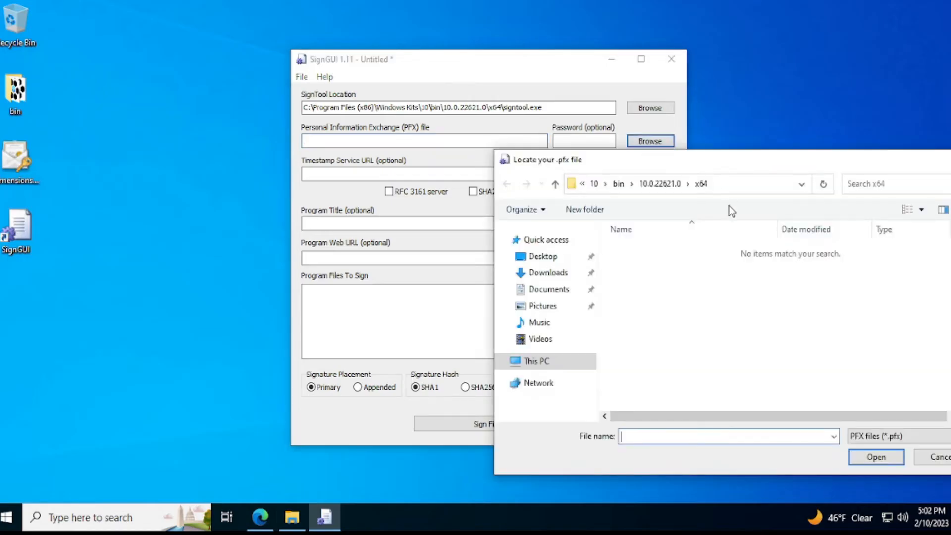
pyautogui.click(554, 258)
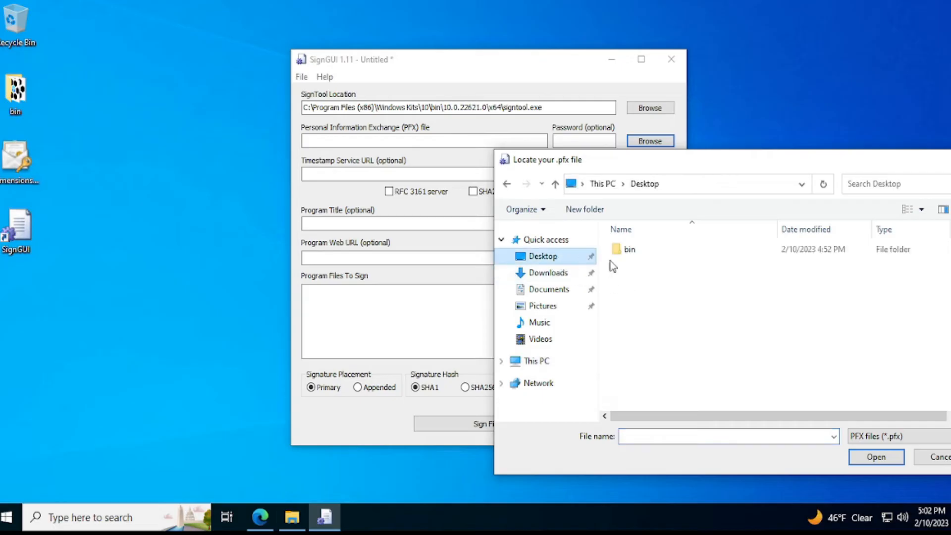
pyautogui.click(886, 437)
pyautogui.click(882, 461)
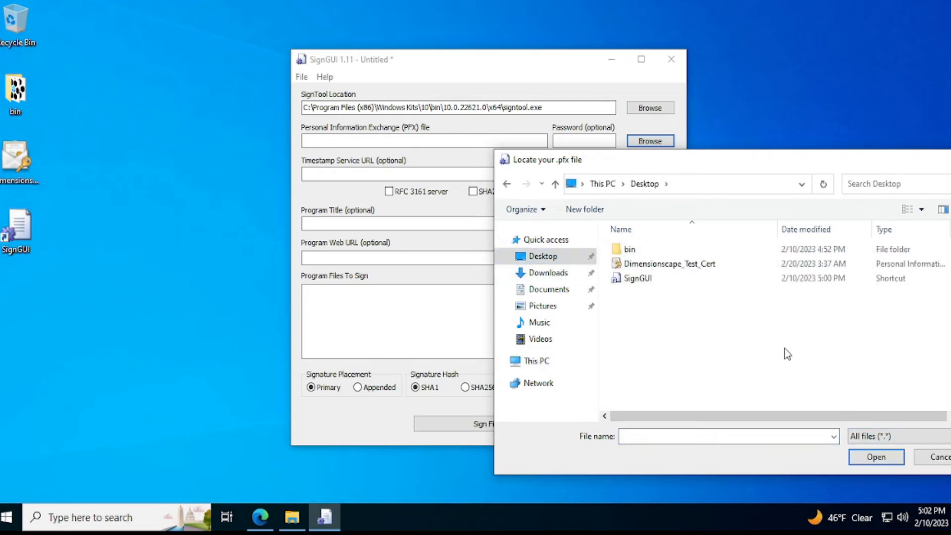
pyautogui.click(672, 267)
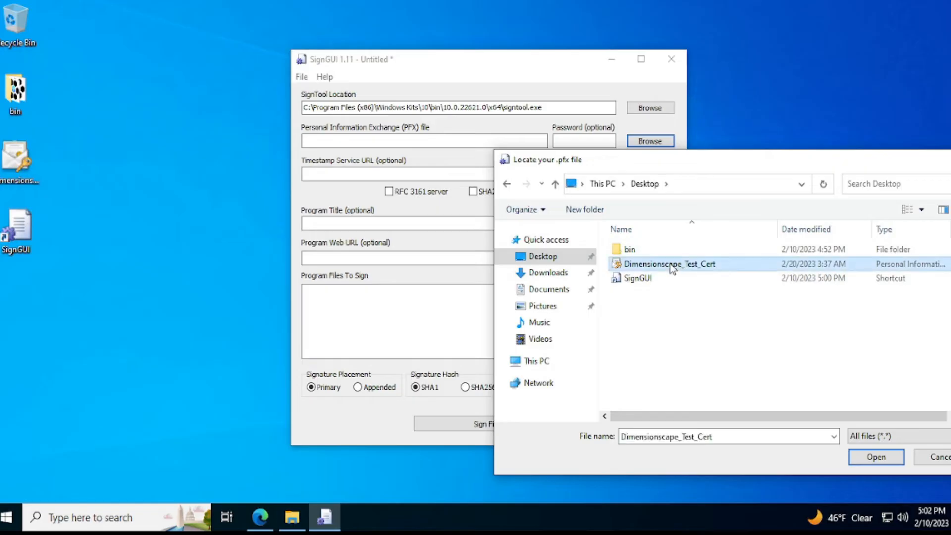
pyautogui.doubleClick(669, 263)
pyautogui.click(598, 144)
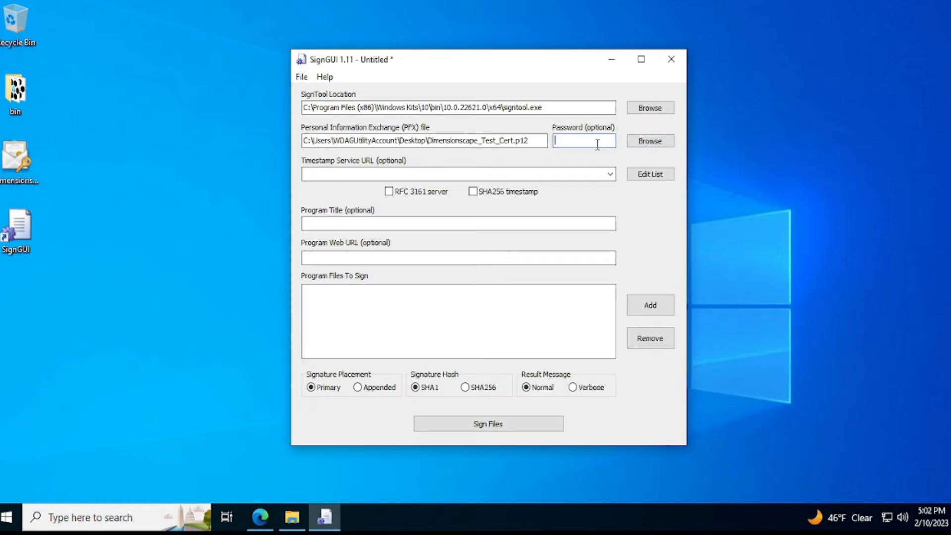
pyautogui.write('password')
pyautogui.click(520, 176)
pyautogui.rightClick(374, 174)
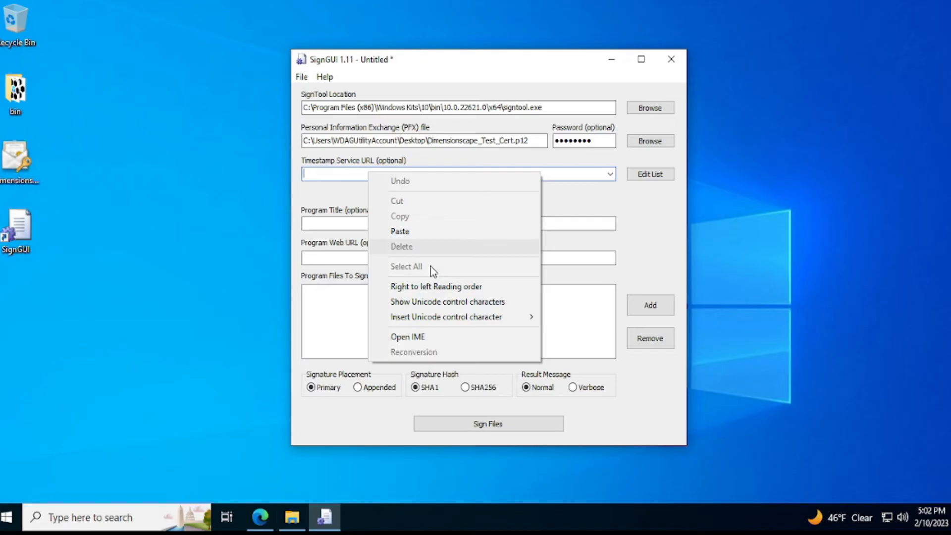
pyautogui.click(421, 232)
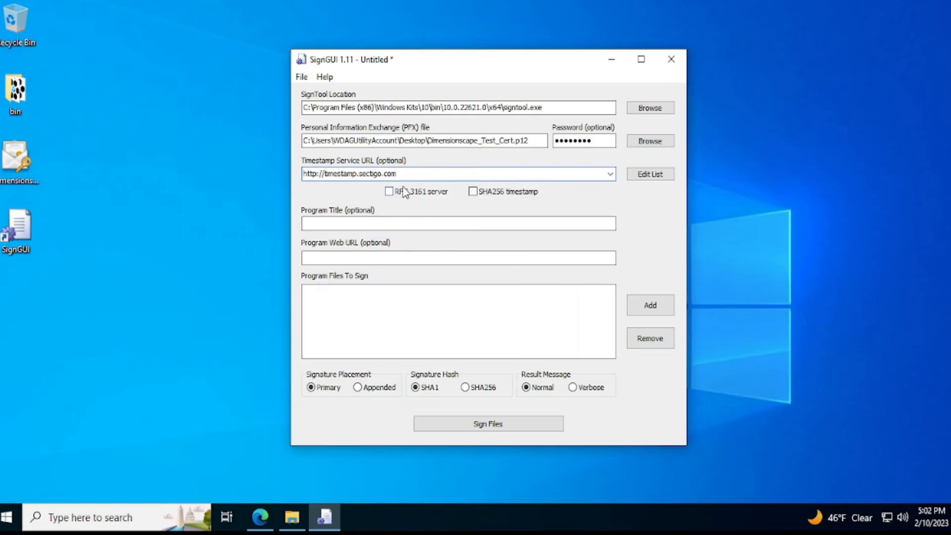
pyautogui.click(479, 191)
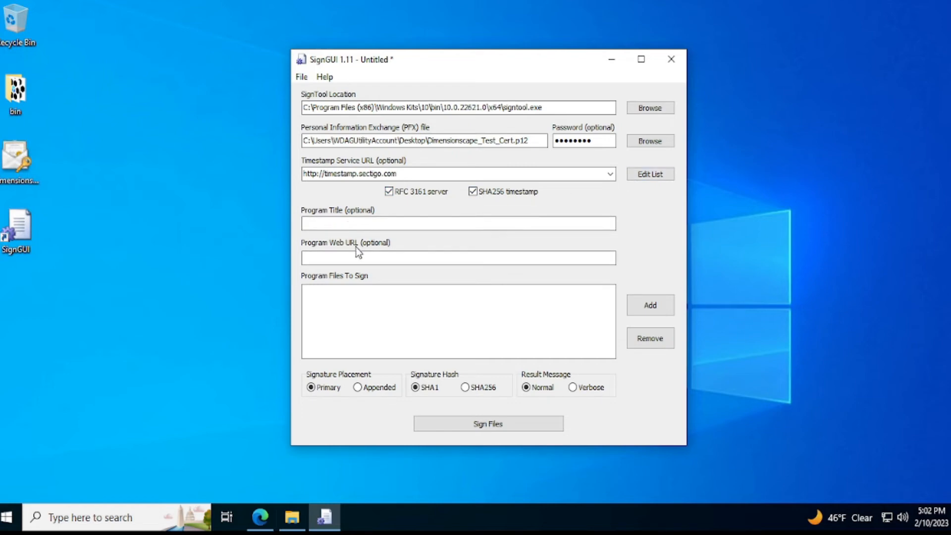
pyautogui.click(458, 257)
# Step: Add CodeSigningExample from the Desktop's bin folder to the program files to sign
pyautogui.click(651, 306)
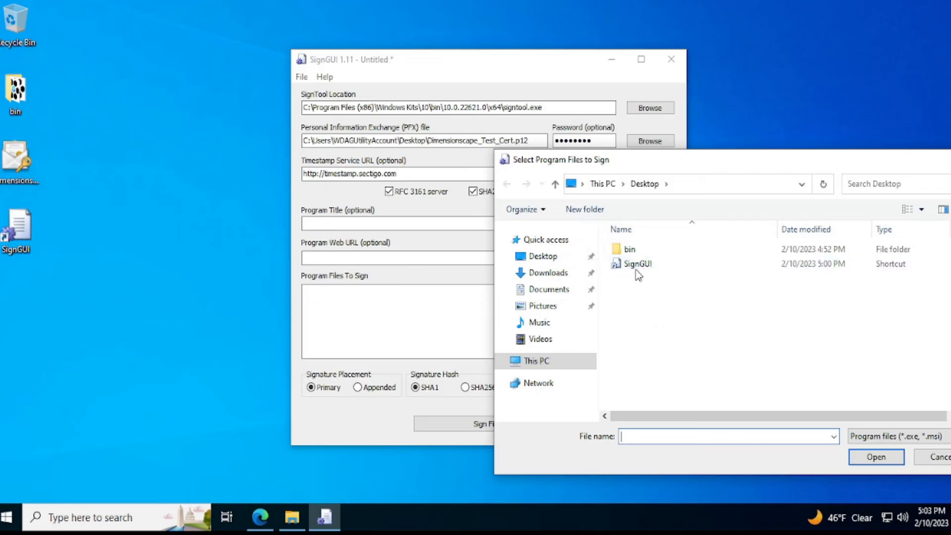
pyautogui.doubleClick(621, 246)
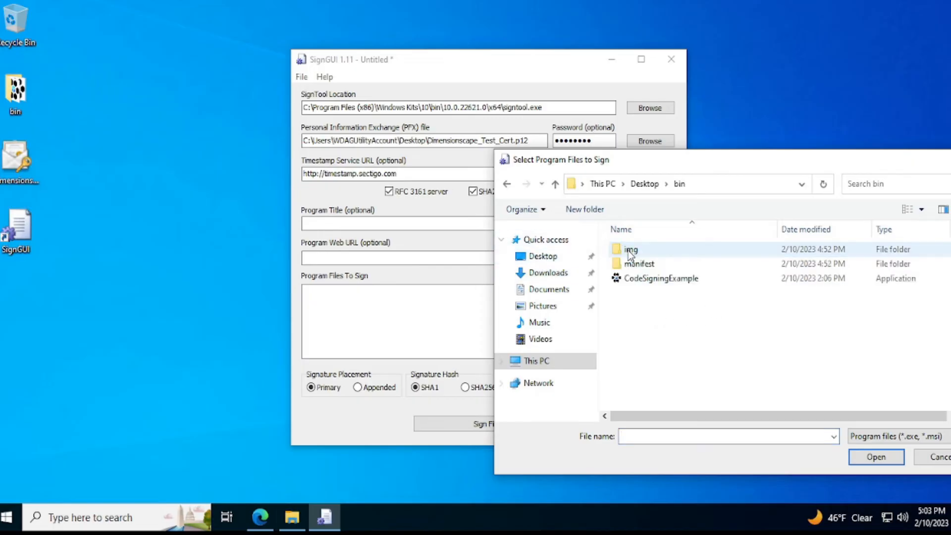
pyautogui.click(667, 281)
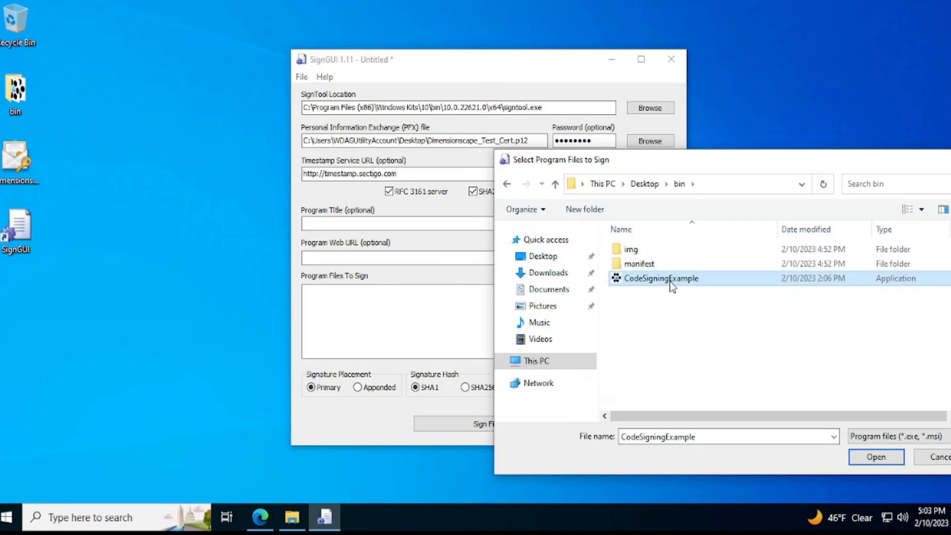
pyautogui.click(670, 280)
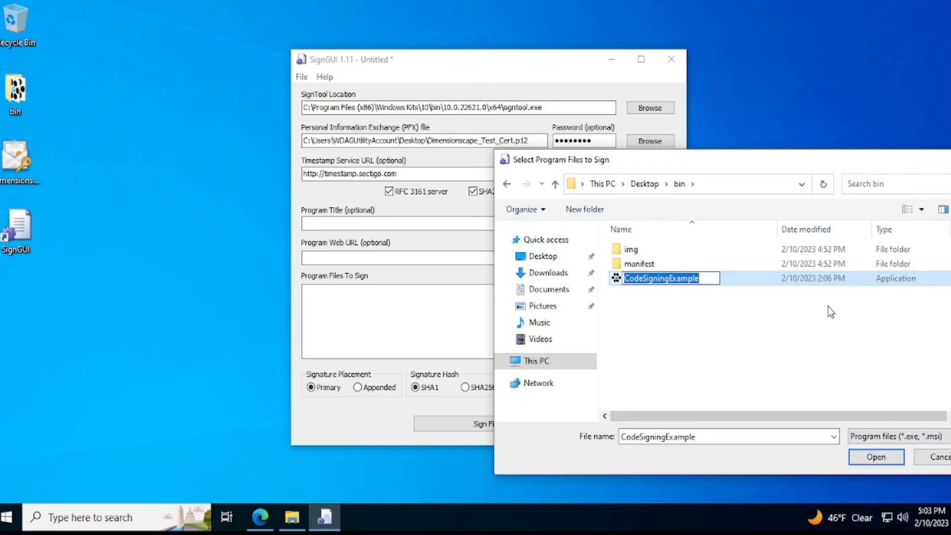
pyautogui.click(820, 284)
pyautogui.click(887, 462)
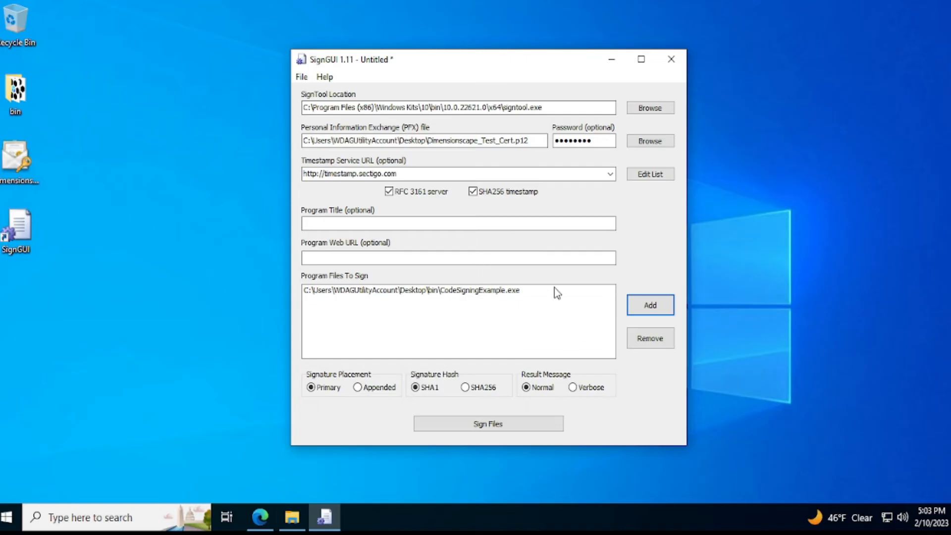
# Step: Set the signature hash to SHA256, sign the listed file, and dismiss the console output
pyautogui.click(467, 390)
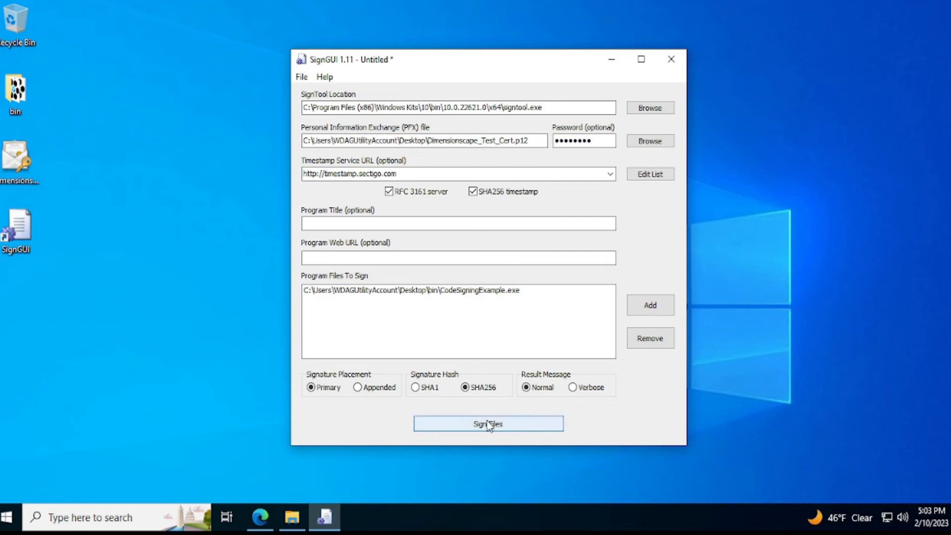
pyautogui.click(525, 432)
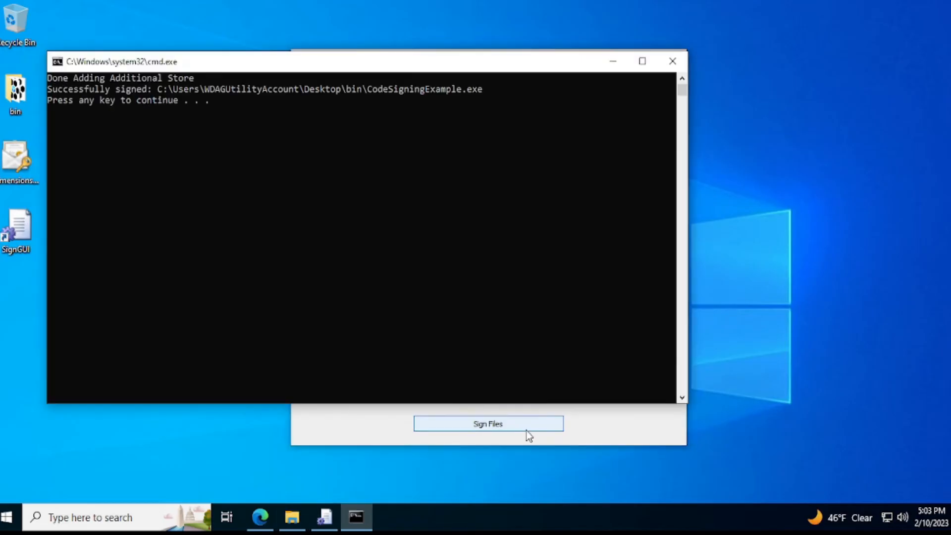
pyautogui.press('Return')
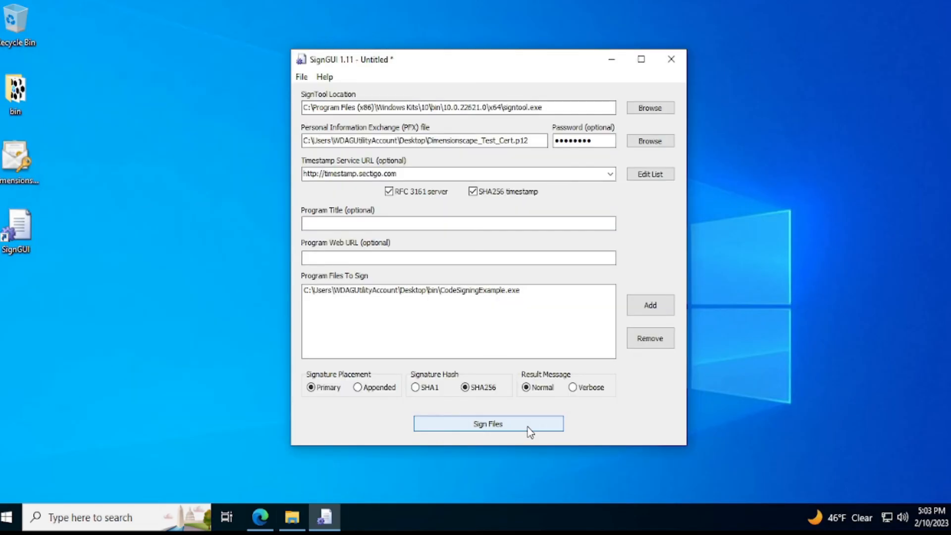
# Step: Close SignGUI and save its unsaved changes as a project file named sample-project in the bin folder
pyautogui.click(671, 59)
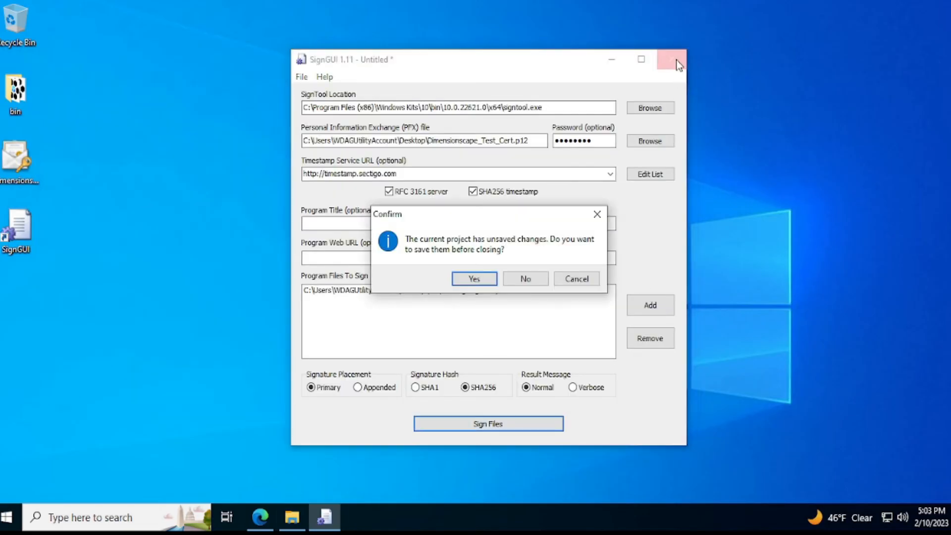
pyautogui.click(480, 282)
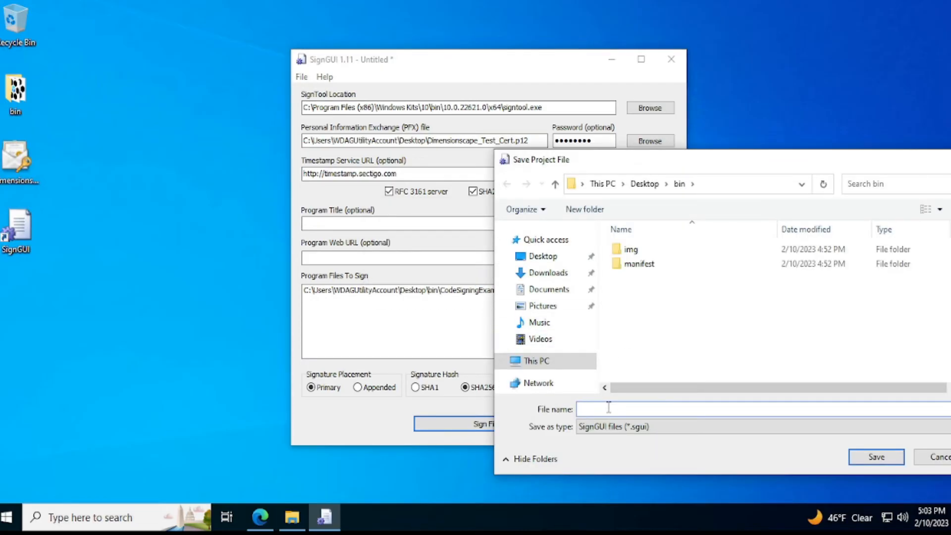
pyautogui.write('sample-[ro')
pyautogui.press('BackSpace')
pyautogui.press('BackSpace')
pyautogui.press('BackSpace')
pyautogui.write('project')
pyautogui.click(876, 457)
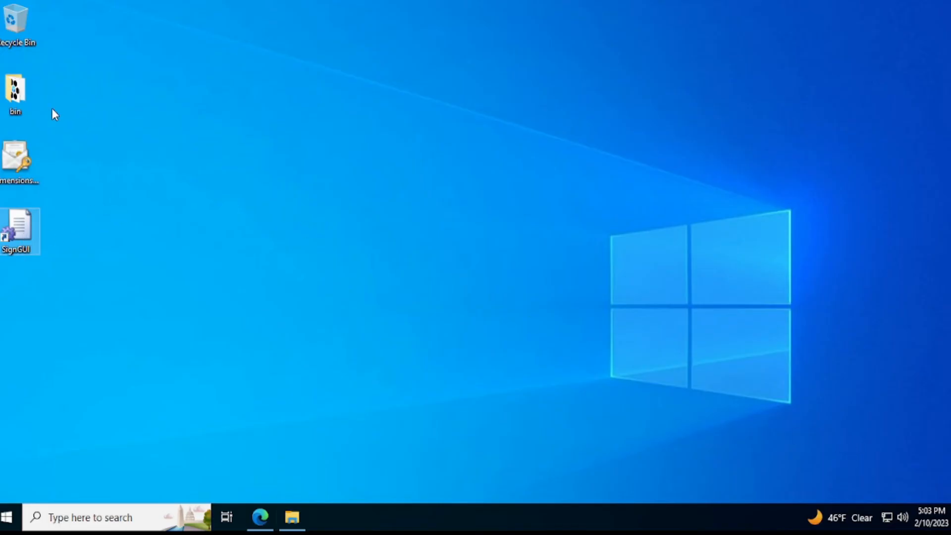
# Step: Open sample-project from the Desktop's bin folder, review its saved signing settings and password field, and close SignGUI
pyautogui.doubleClick(15, 94)
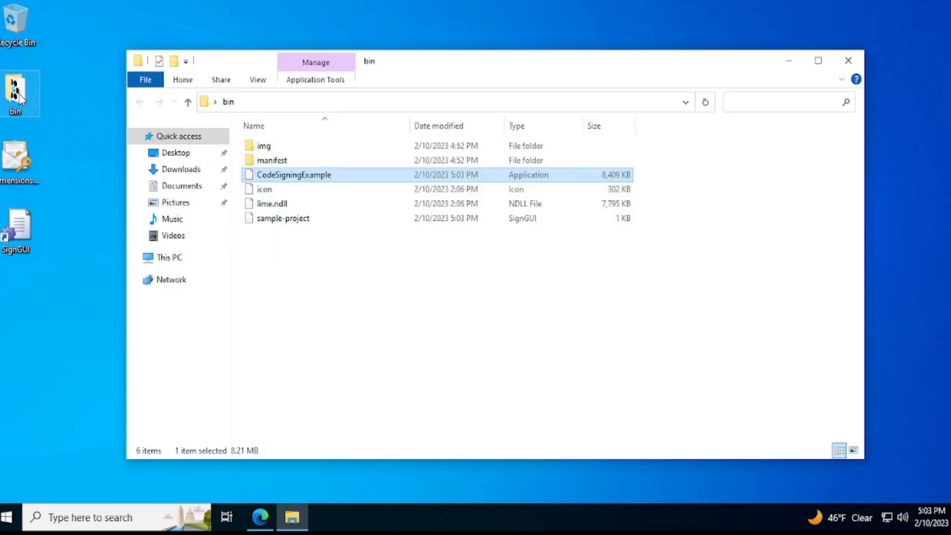
pyautogui.click(282, 219)
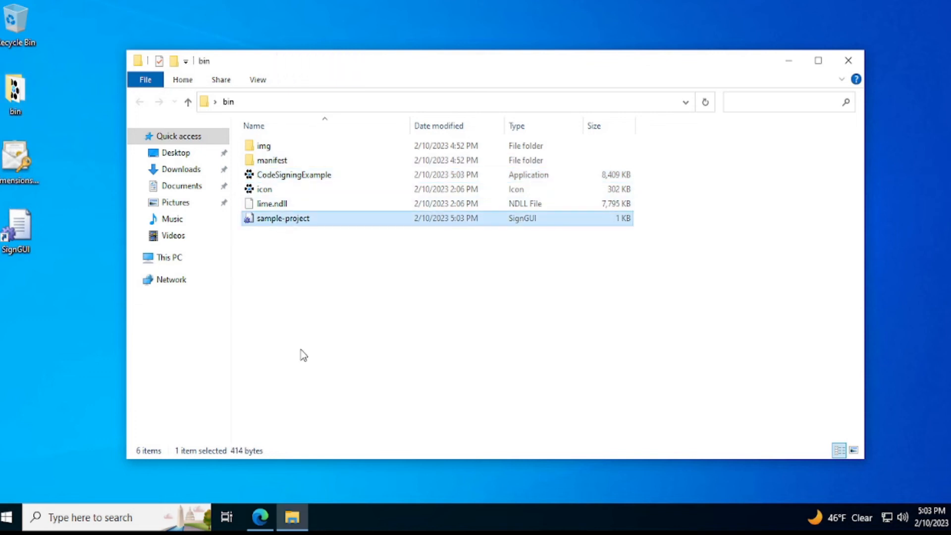
pyautogui.doubleClick(293, 222)
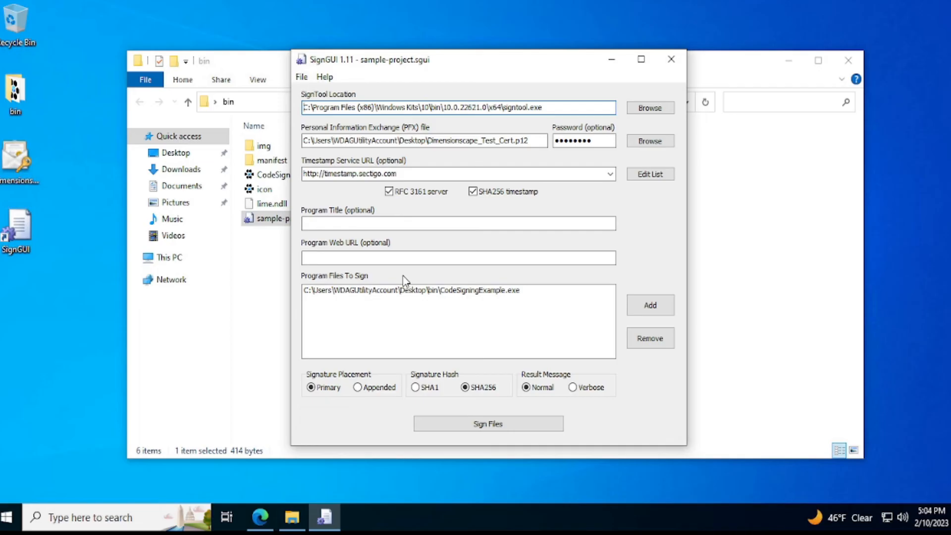
pyautogui.moveTo(599, 140); pyautogui.dragTo(554, 138)
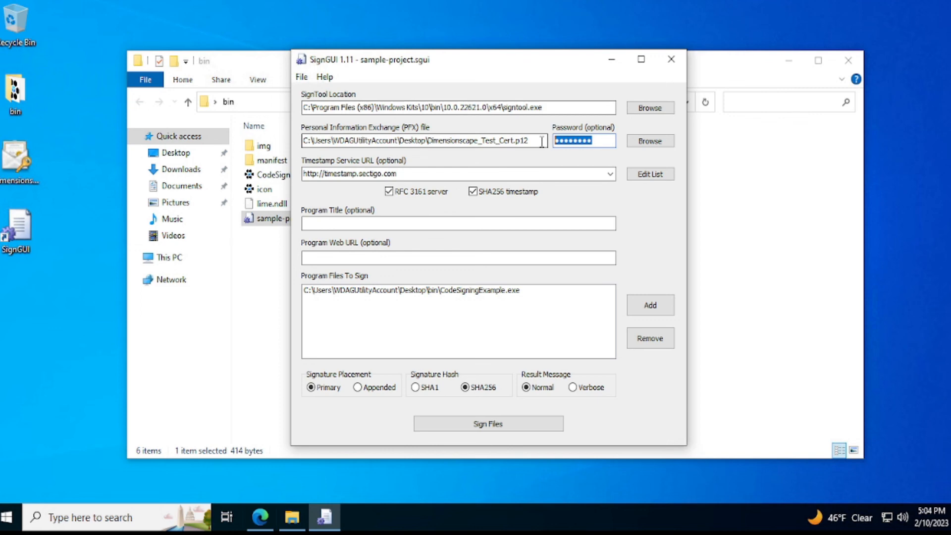
pyautogui.click(671, 59)
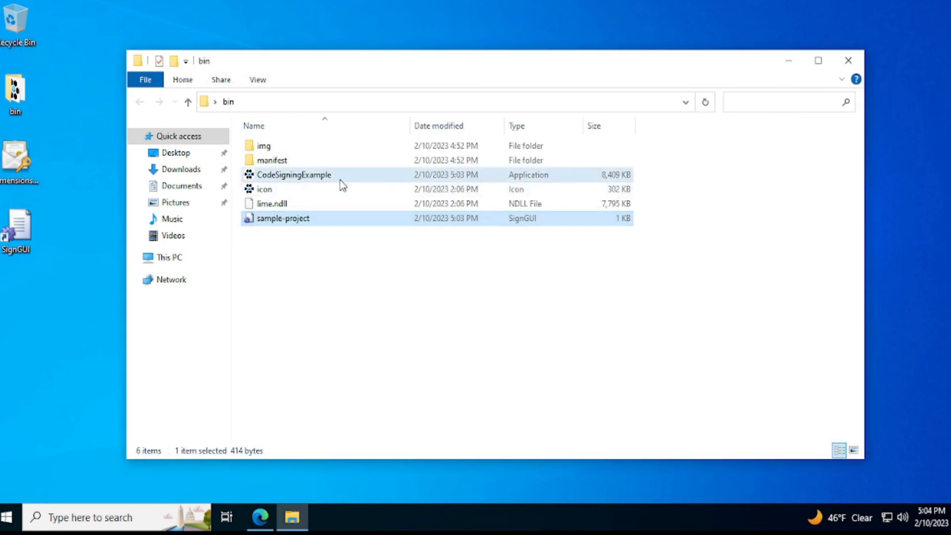
# Step: Inspect the signer name, digest algorithm and timestamp in CodeSigningExample's digital signature properties, and close the dialog
pyautogui.rightClick(340, 180)
pyautogui.click(403, 426)
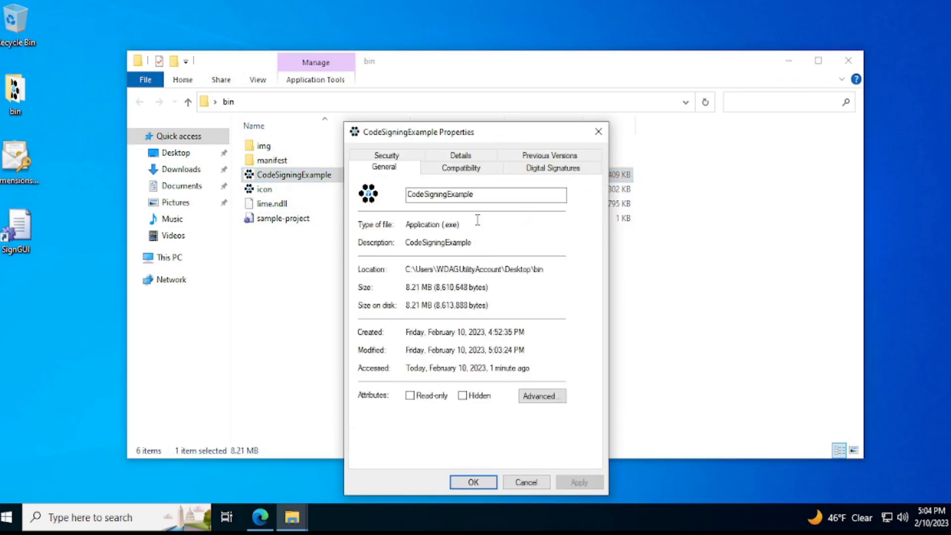
pyautogui.click(544, 169)
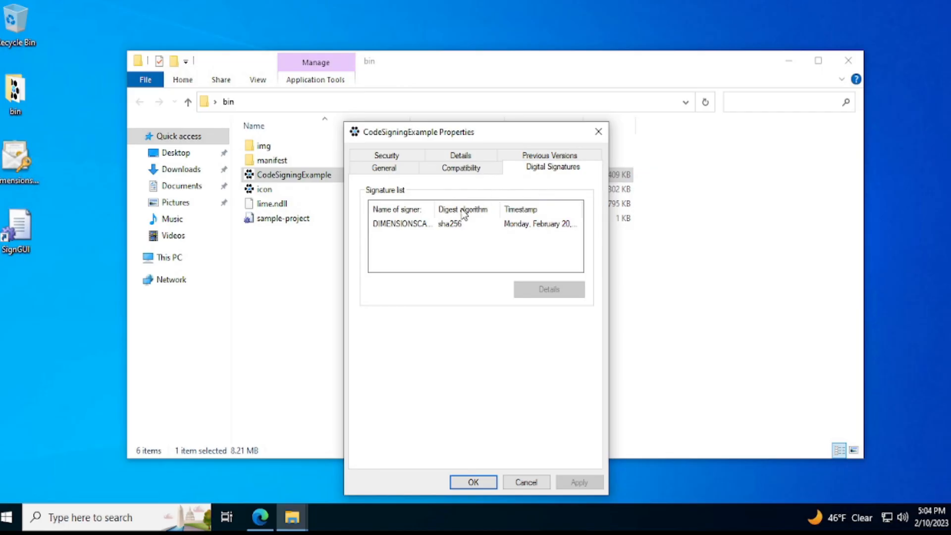
pyautogui.moveTo(434, 208); pyautogui.dragTo(480, 206)
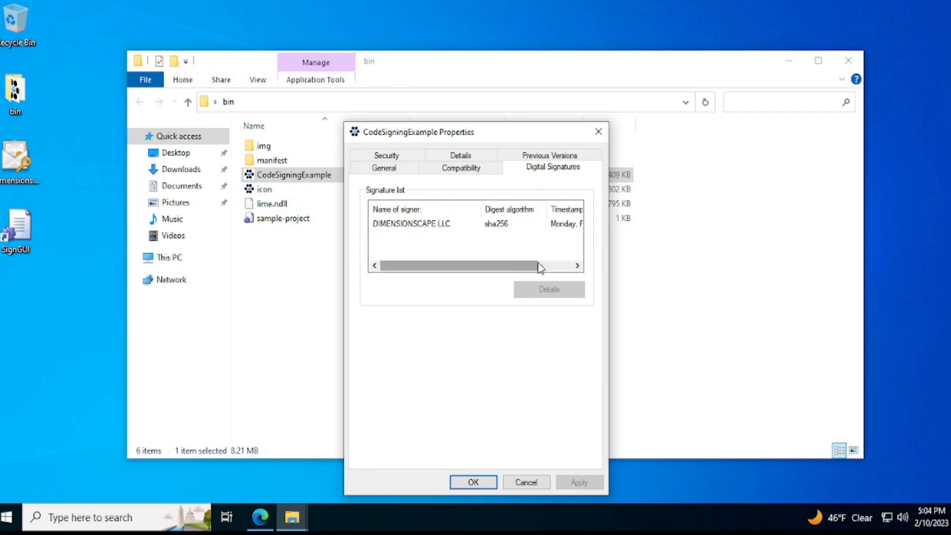
pyautogui.moveTo(541, 268); pyautogui.dragTo(575, 267)
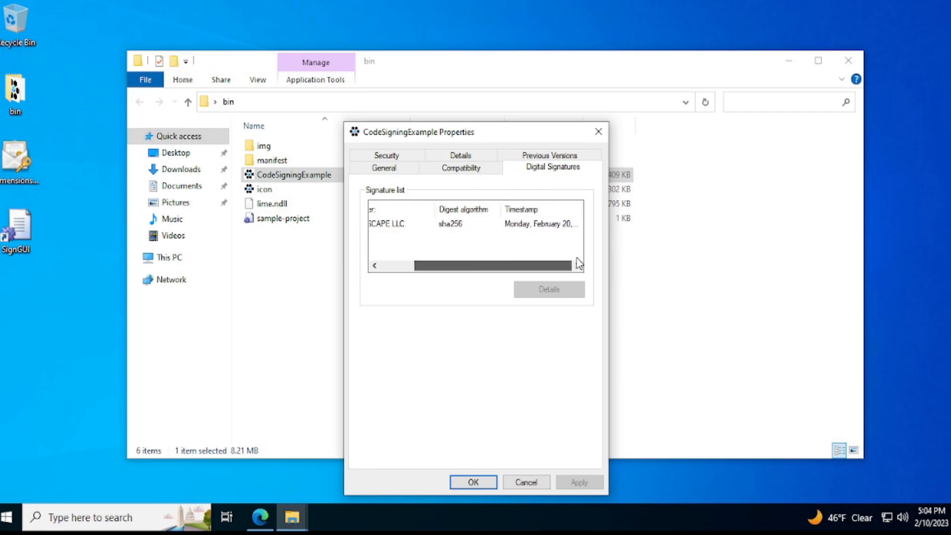
pyautogui.click(473, 483)
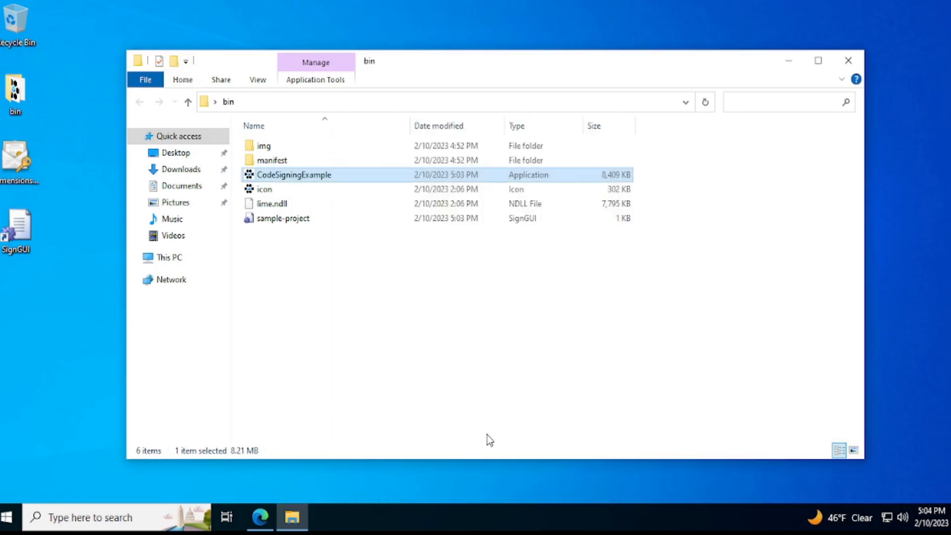